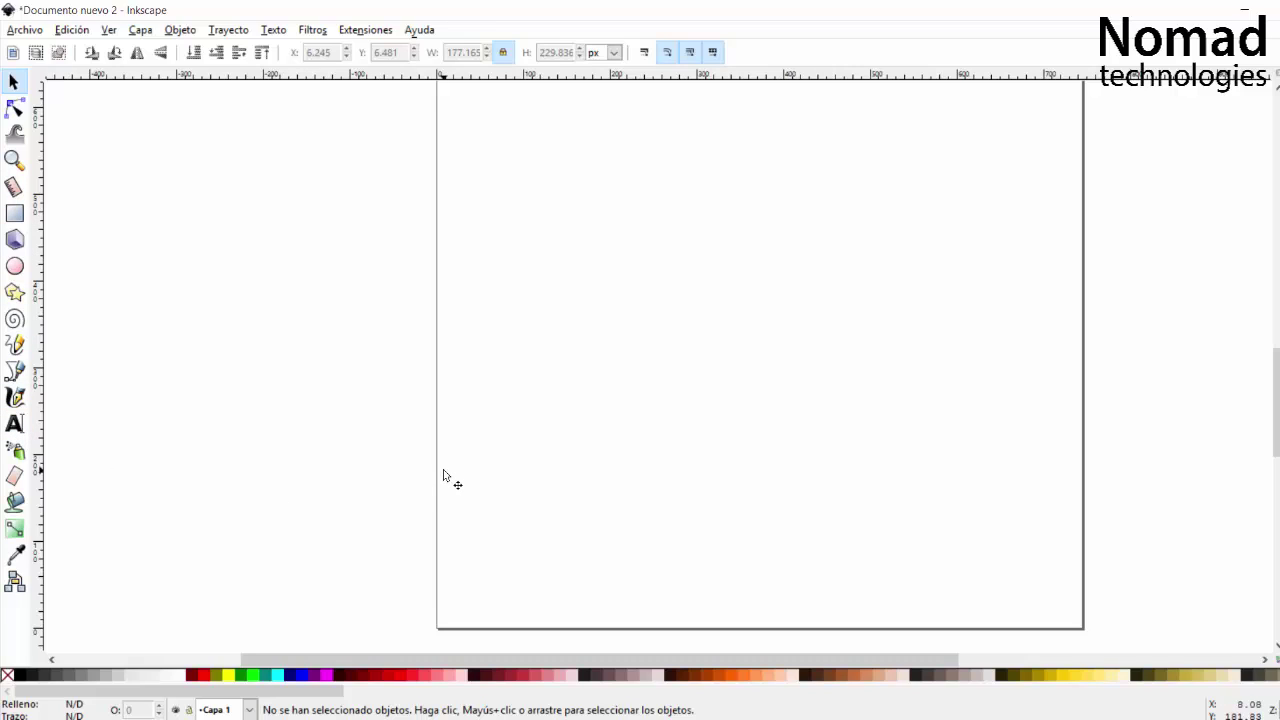
# Add a text object reading "OKU A3" in the lower part of the page.
pyautogui.click(13, 425)
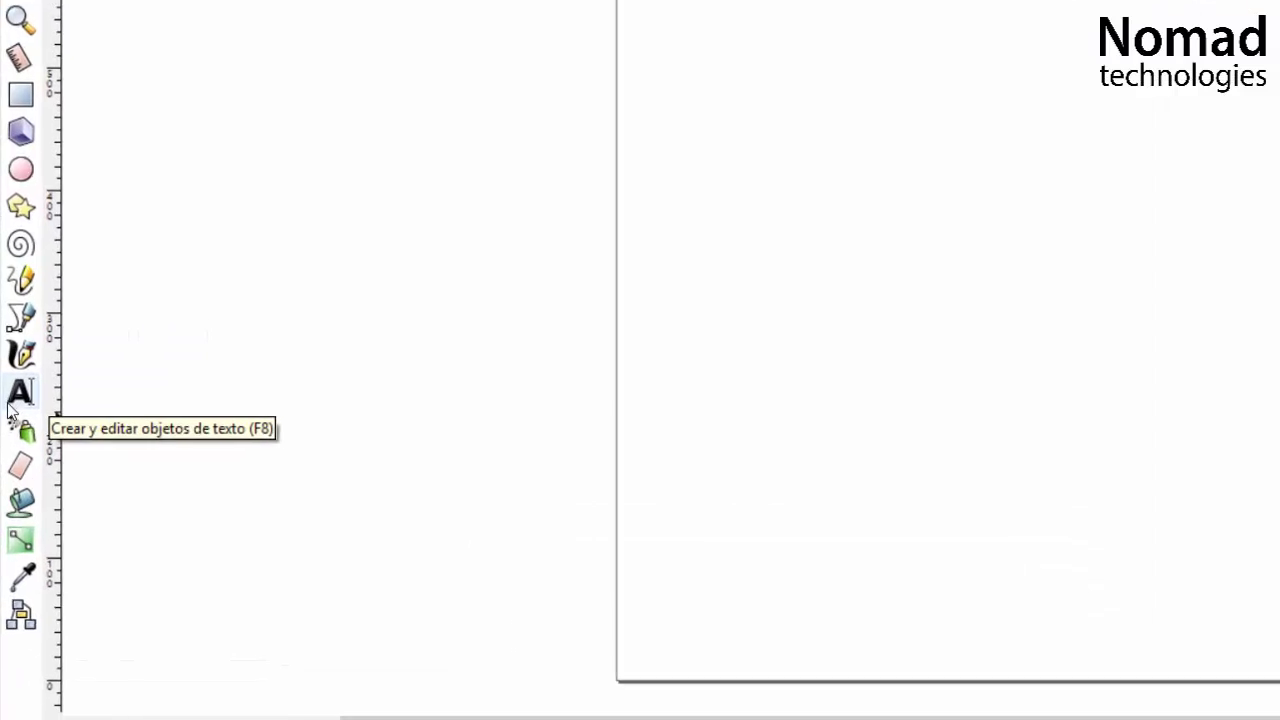
pyautogui.click(43, 367)
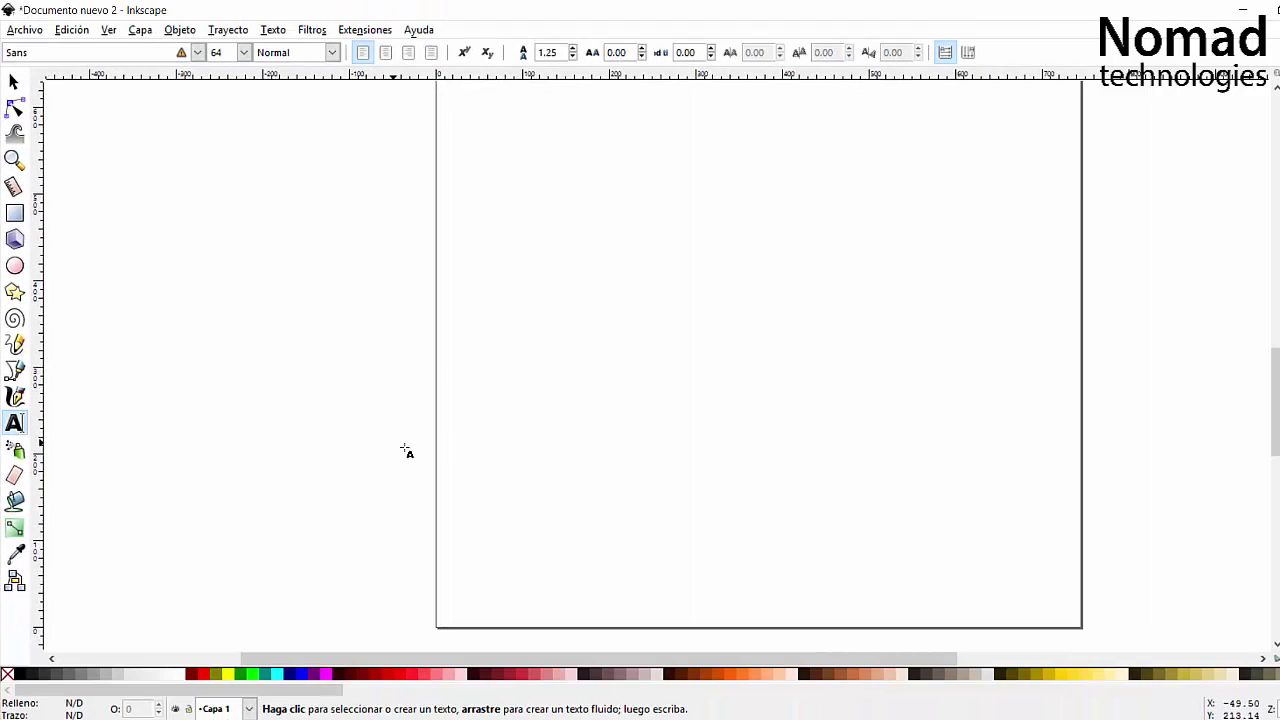
pyautogui.click(510, 455)
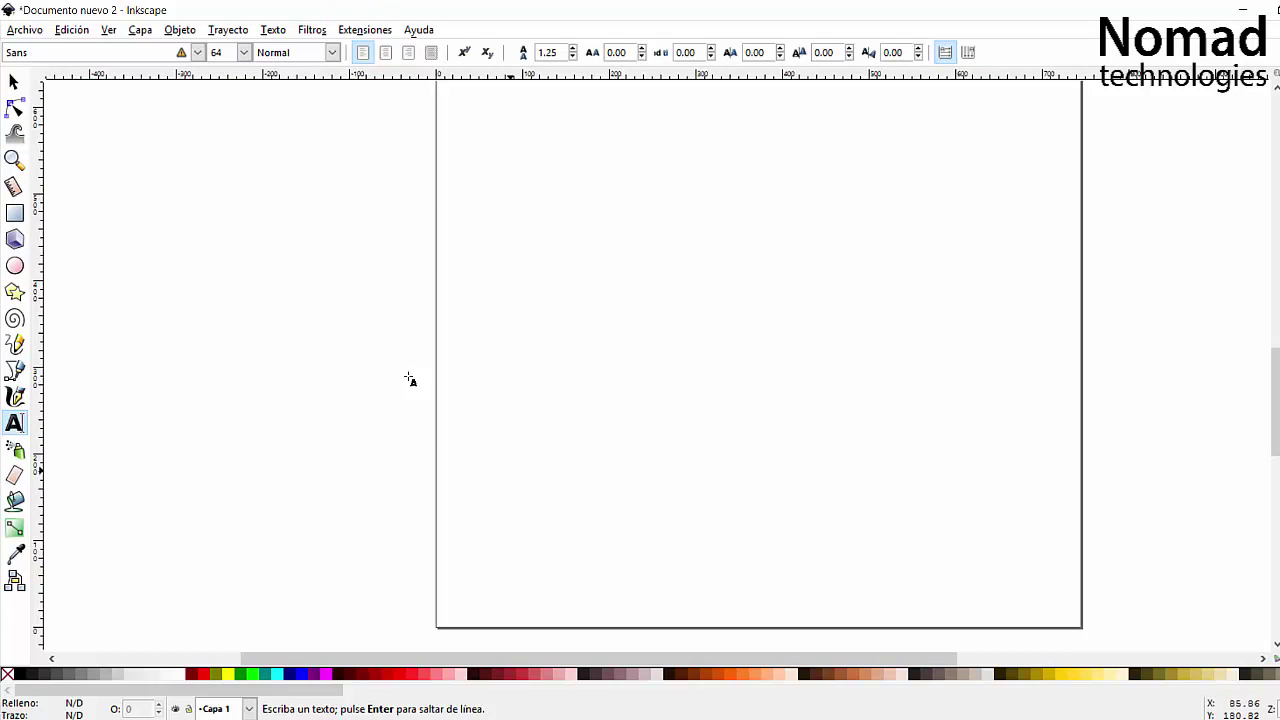
pyautogui.write('OKU A-')
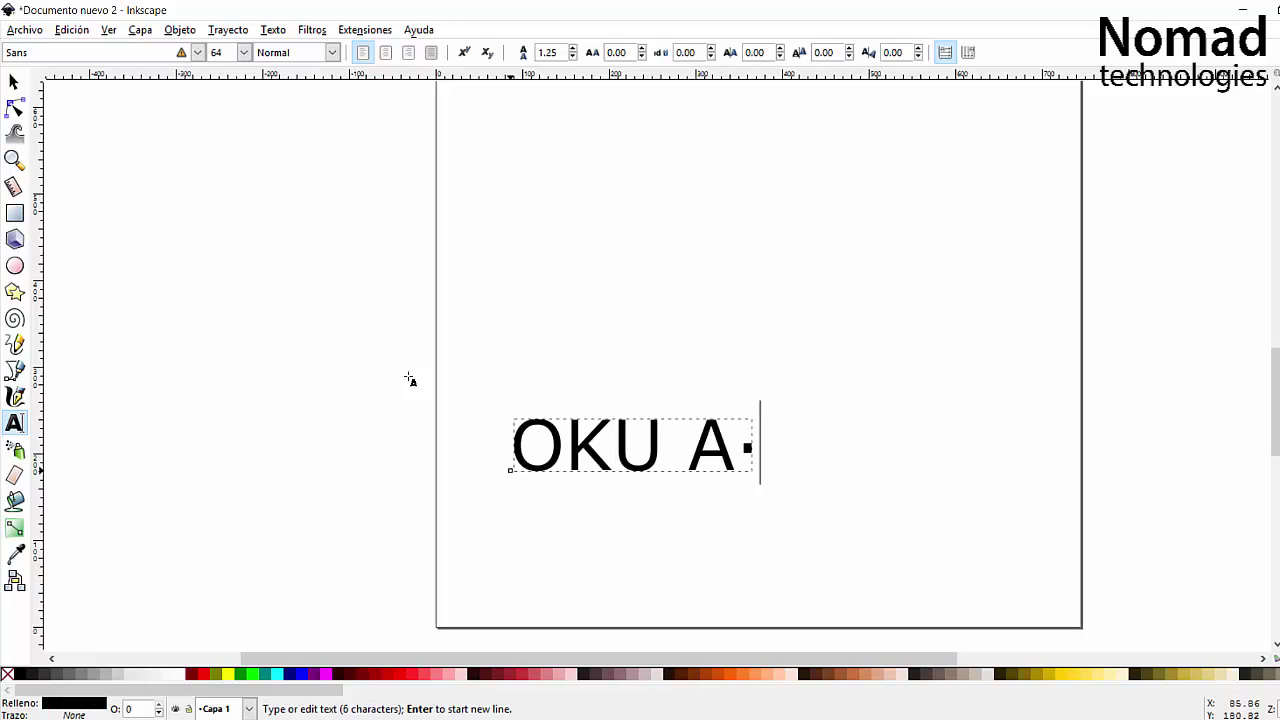
pyautogui.press('BackSpace')
pyautogui.write('3')
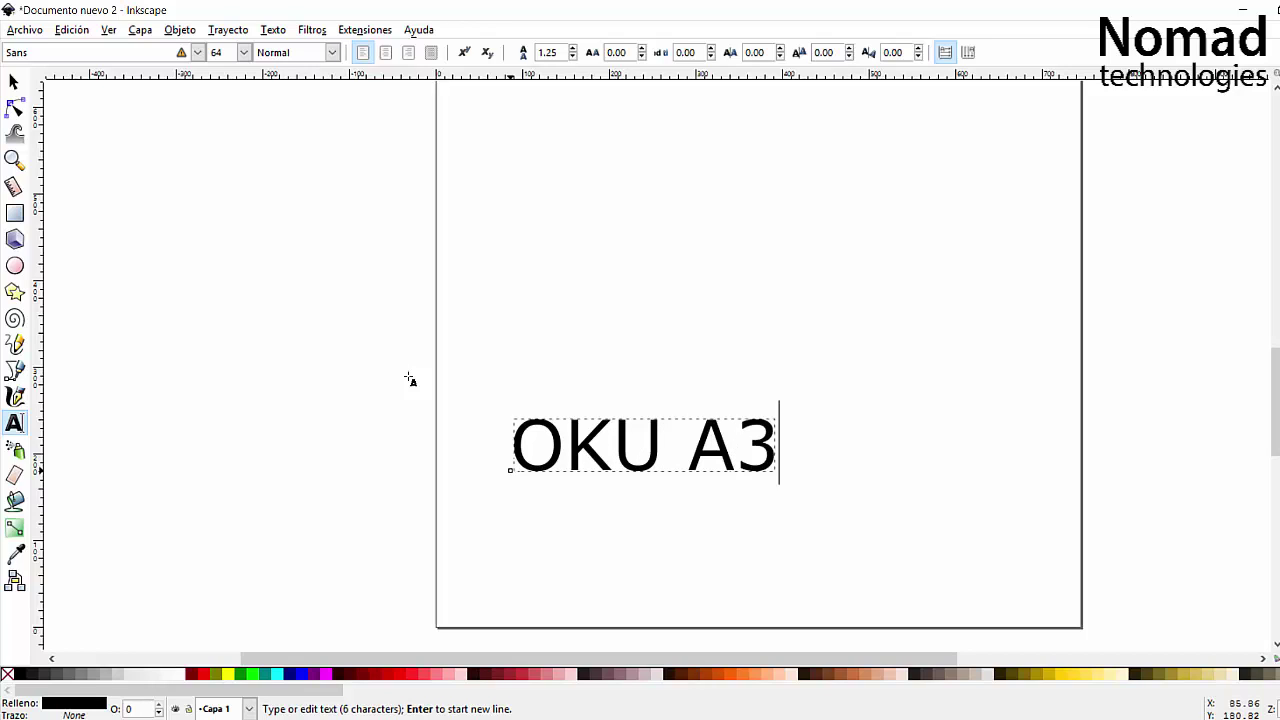
# Set the font of the whole "OKU A3" text to Cooper Black.
pyautogui.hotkey('ctrl', 'a')
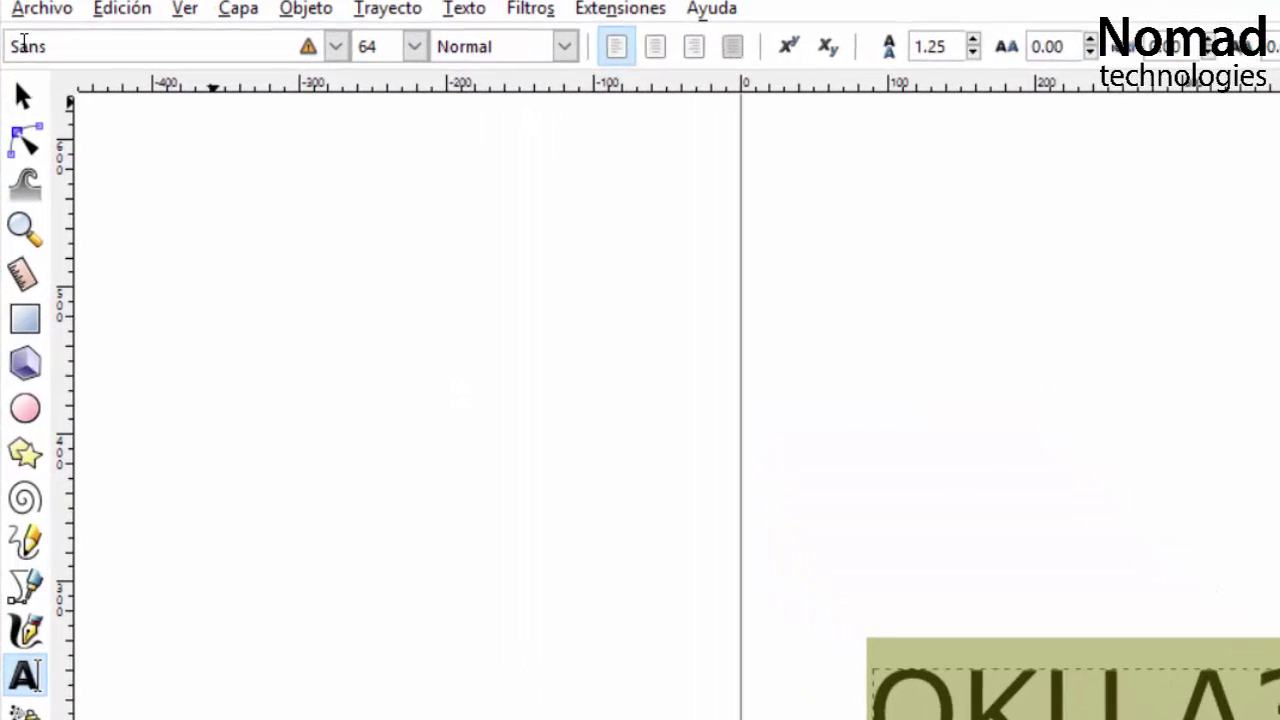
pyautogui.click(336, 46)
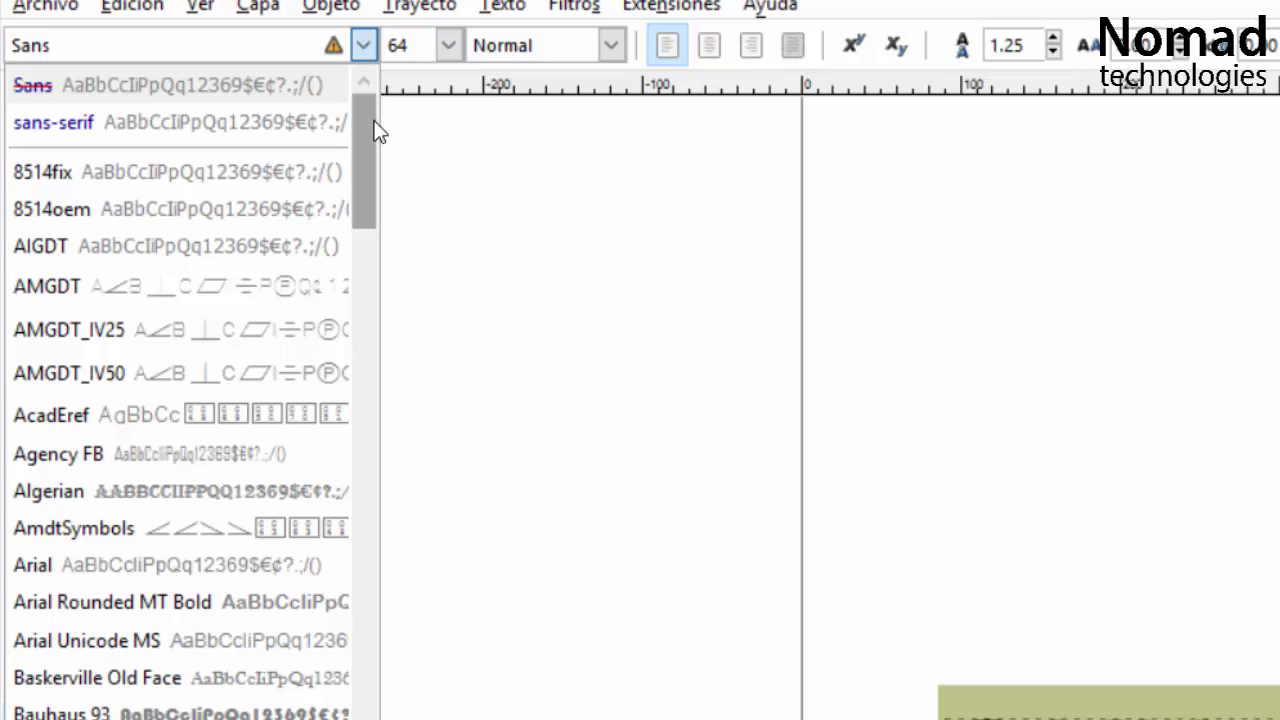
pyautogui.moveTo(374, 121); pyautogui.dragTo(390, 319)
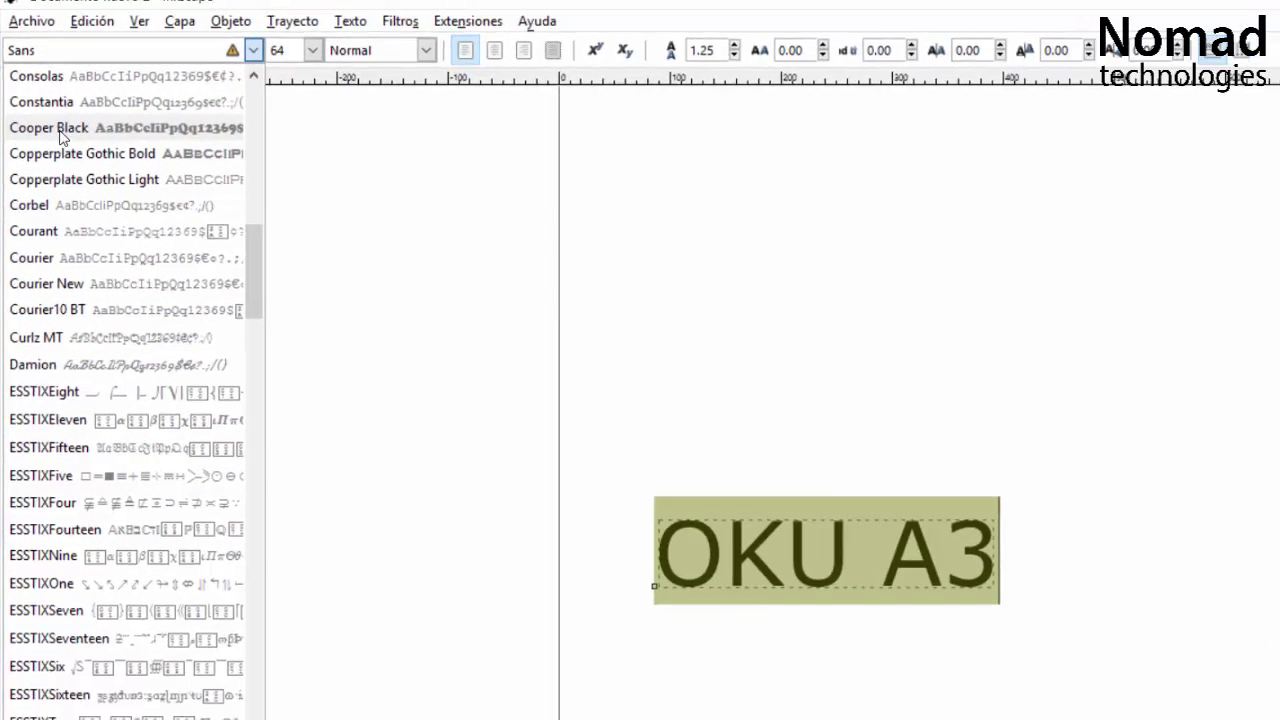
pyautogui.click(58, 130)
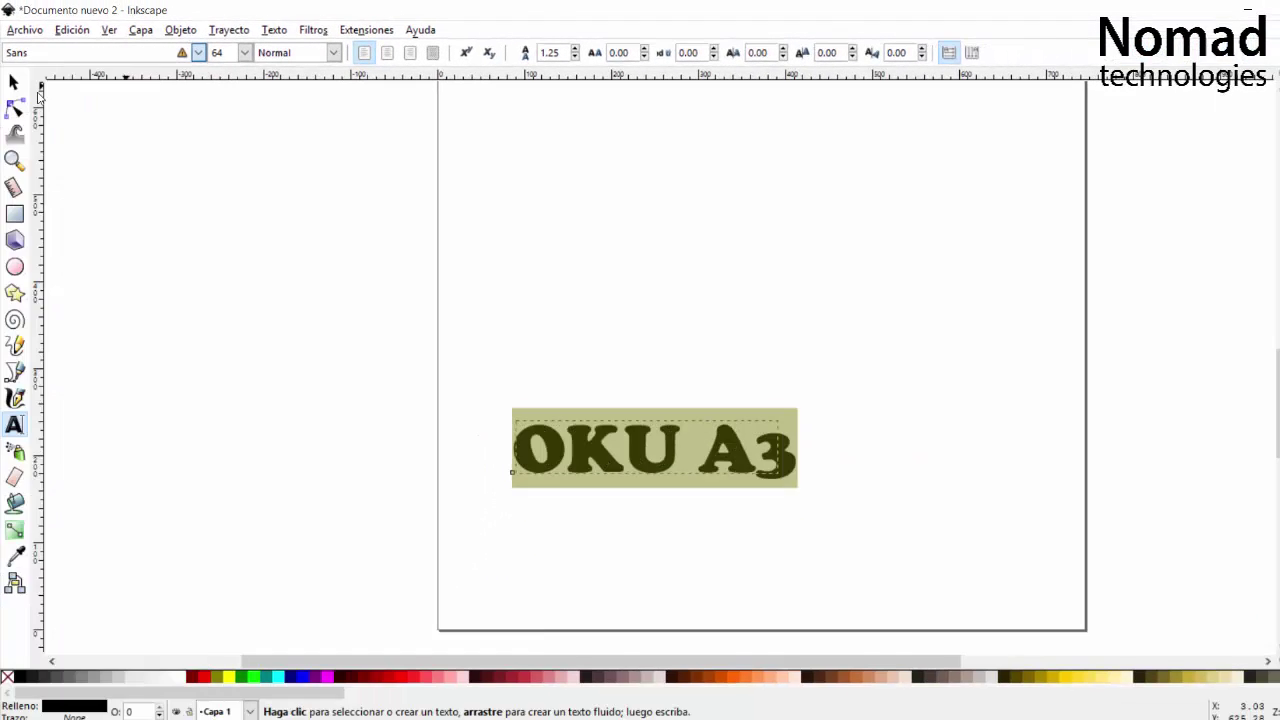
pyautogui.press('End')
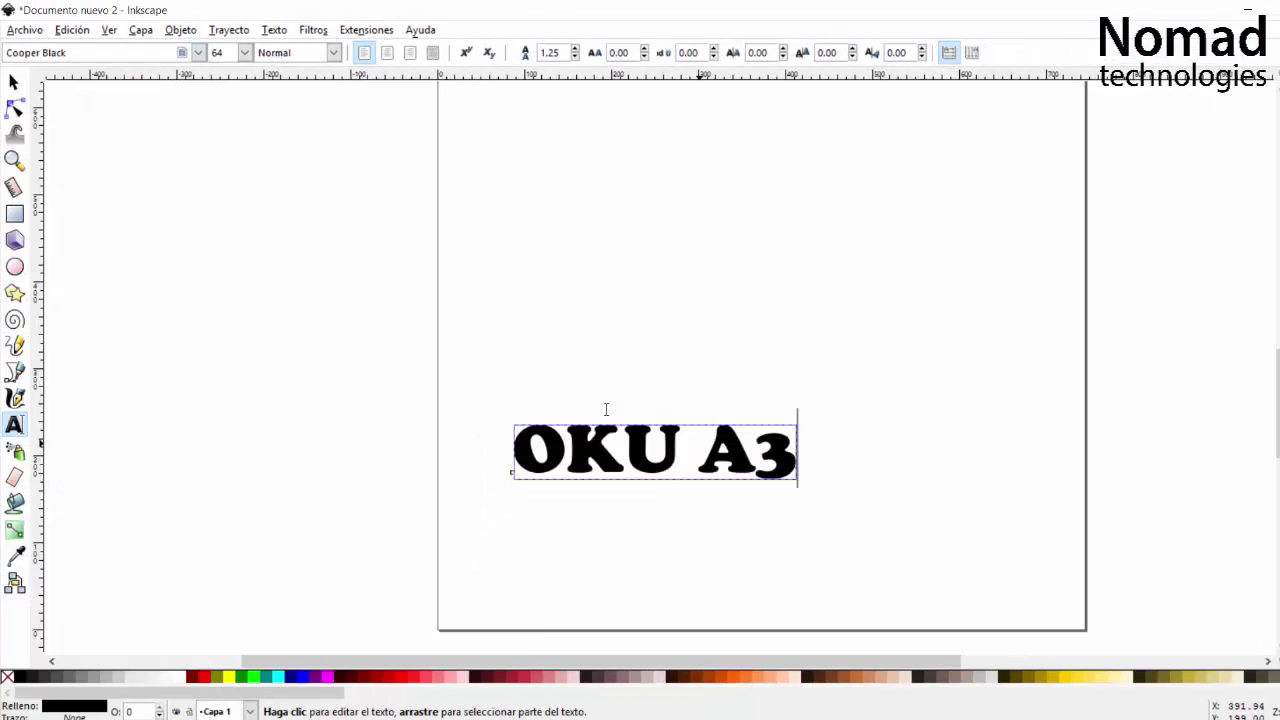
# Move the text to the page's lower-left corner, at about X 6.9 px and Y 12.1 px.
pyautogui.click(14, 85)
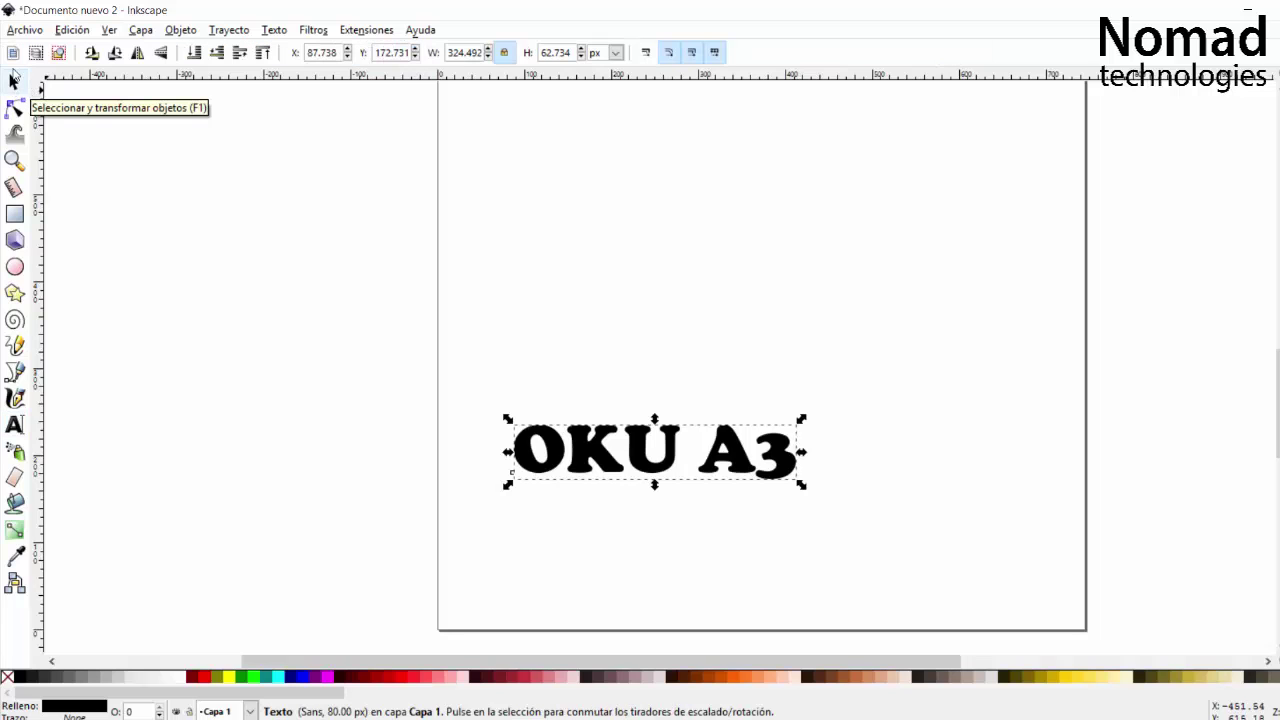
pyautogui.moveTo(655, 440); pyautogui.dragTo(718, 500)
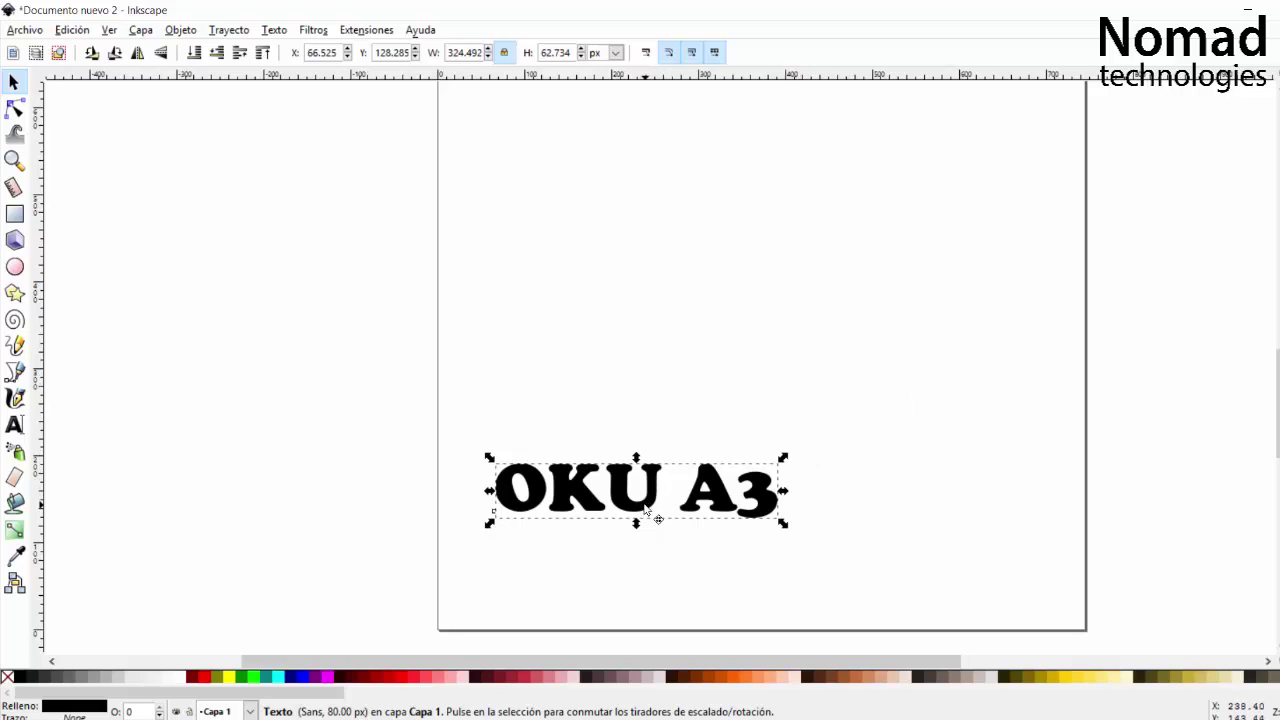
pyautogui.moveTo(646, 511); pyautogui.dragTo(607, 568)
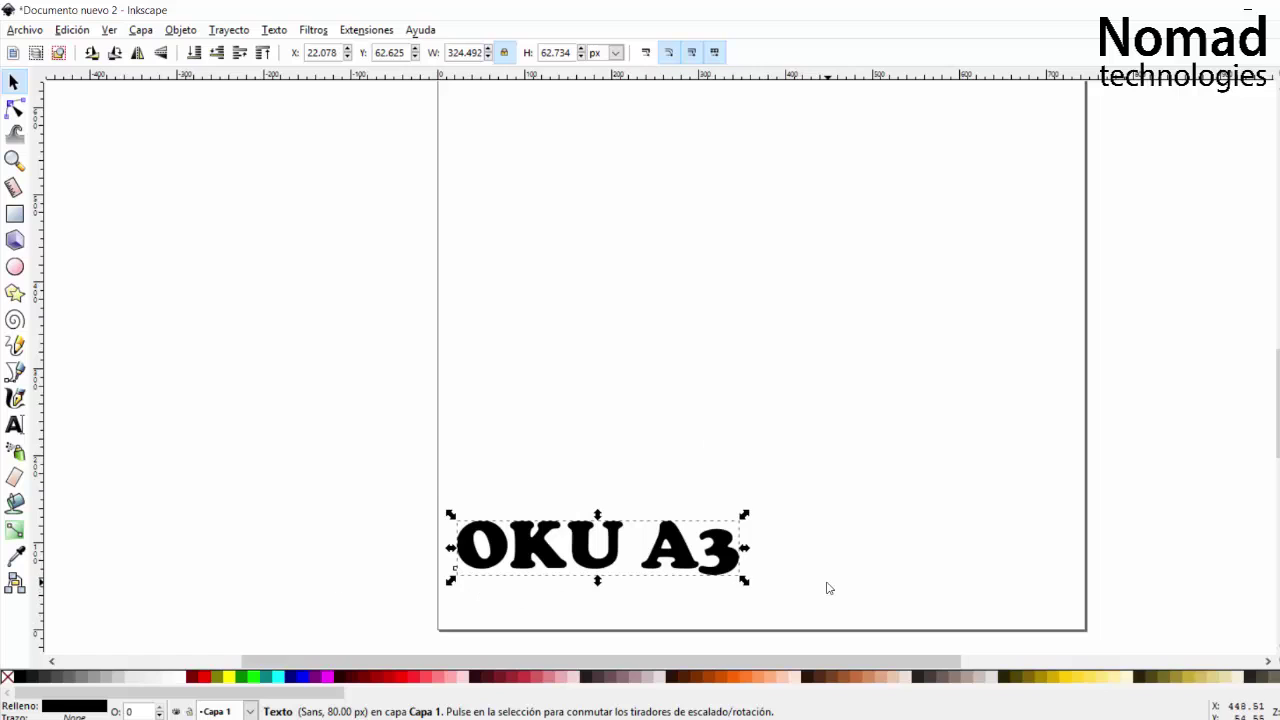
pyautogui.click(737, 563)
pyautogui.moveTo(537, 548); pyautogui.dragTo(531, 599)
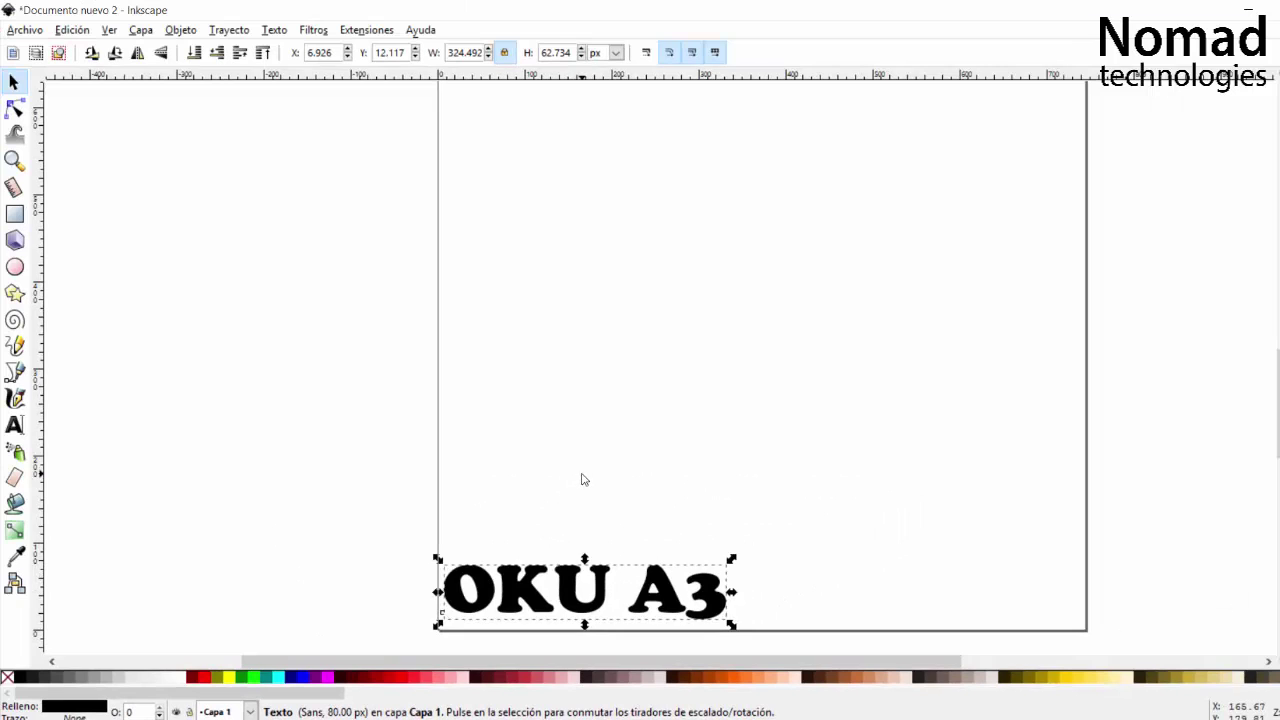
# Enlarge the text proportionally to about 1148 by 222 px and shift it to about X 28 px, Y 71 px.
pyautogui.moveTo(583, 480); pyautogui.dragTo(326, 475)
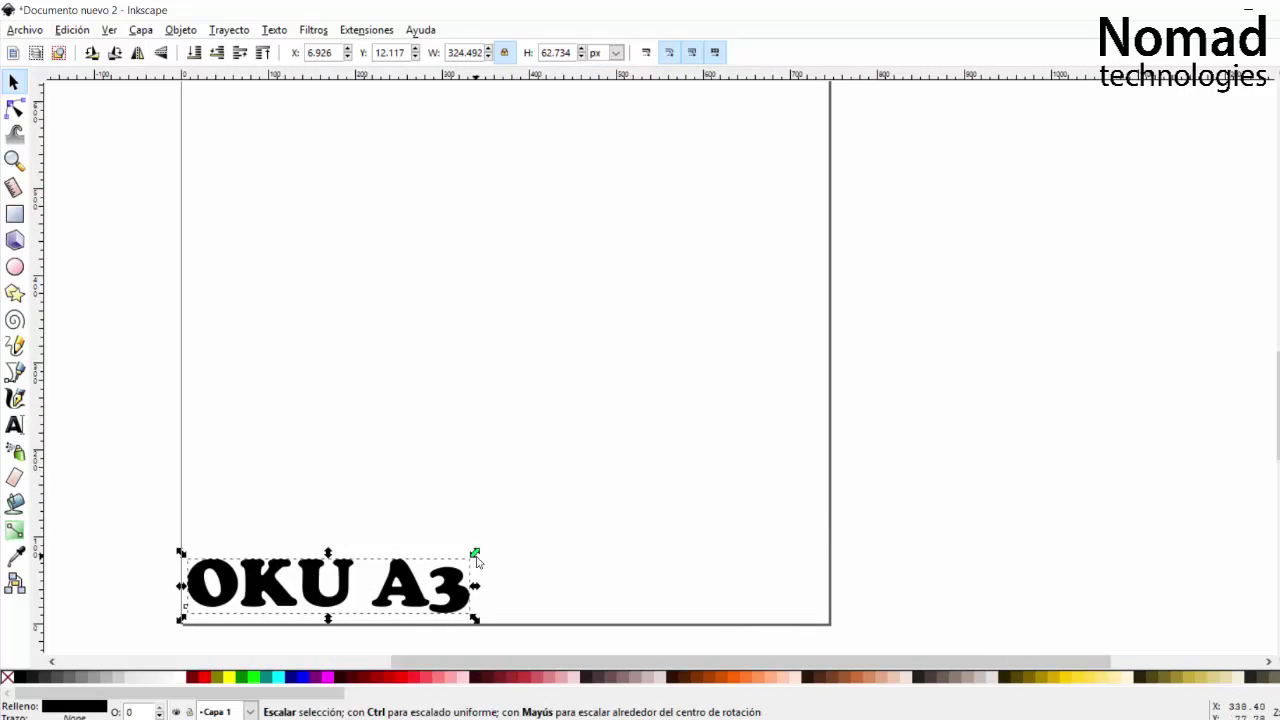
pyautogui.moveTo(477, 561); pyautogui.dragTo(1191, 240)
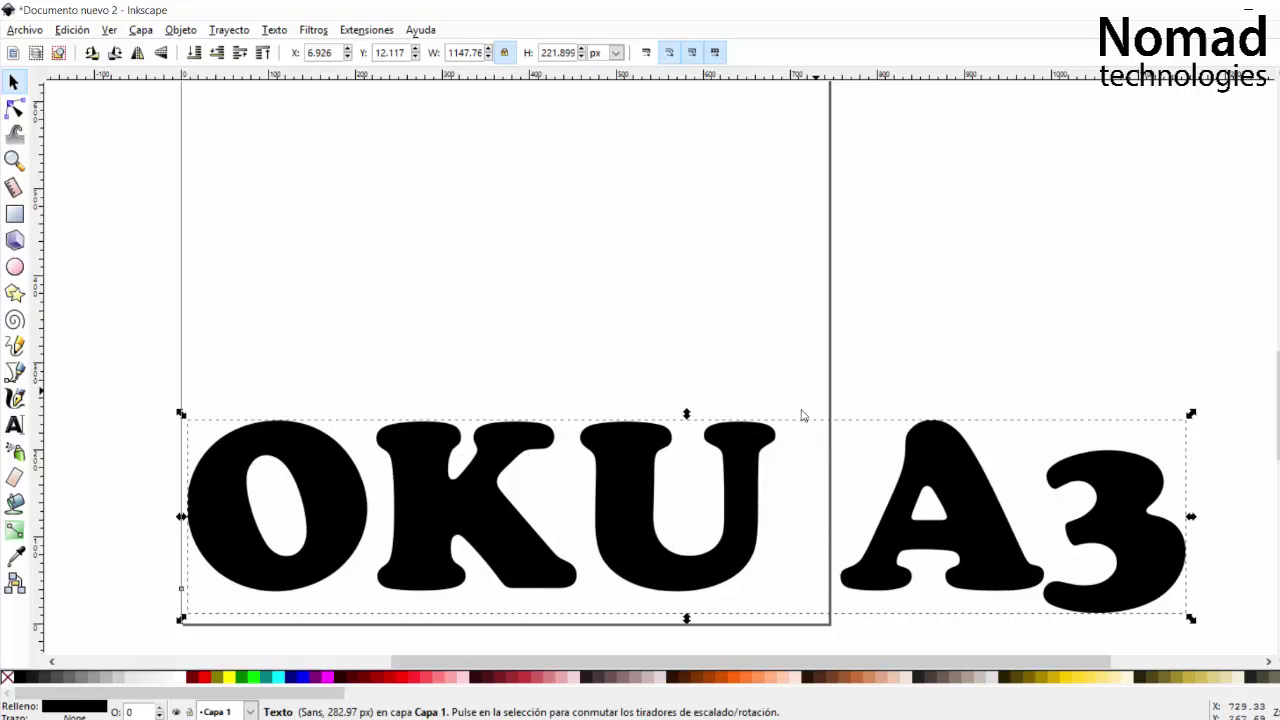
pyautogui.moveTo(757, 451); pyautogui.dragTo(745, 418)
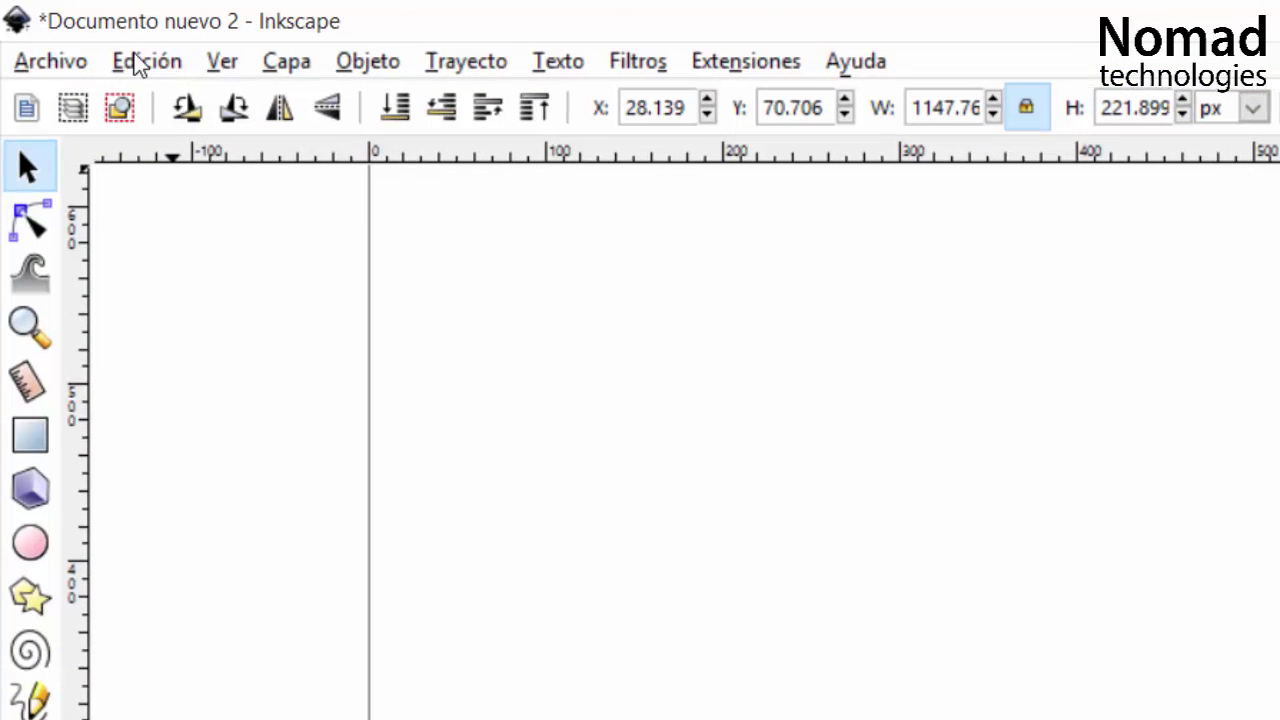
# Create a bitmap copy of the text and move it above the original, to about X 16 px, Y 324 px.
pyautogui.click(134, 57)
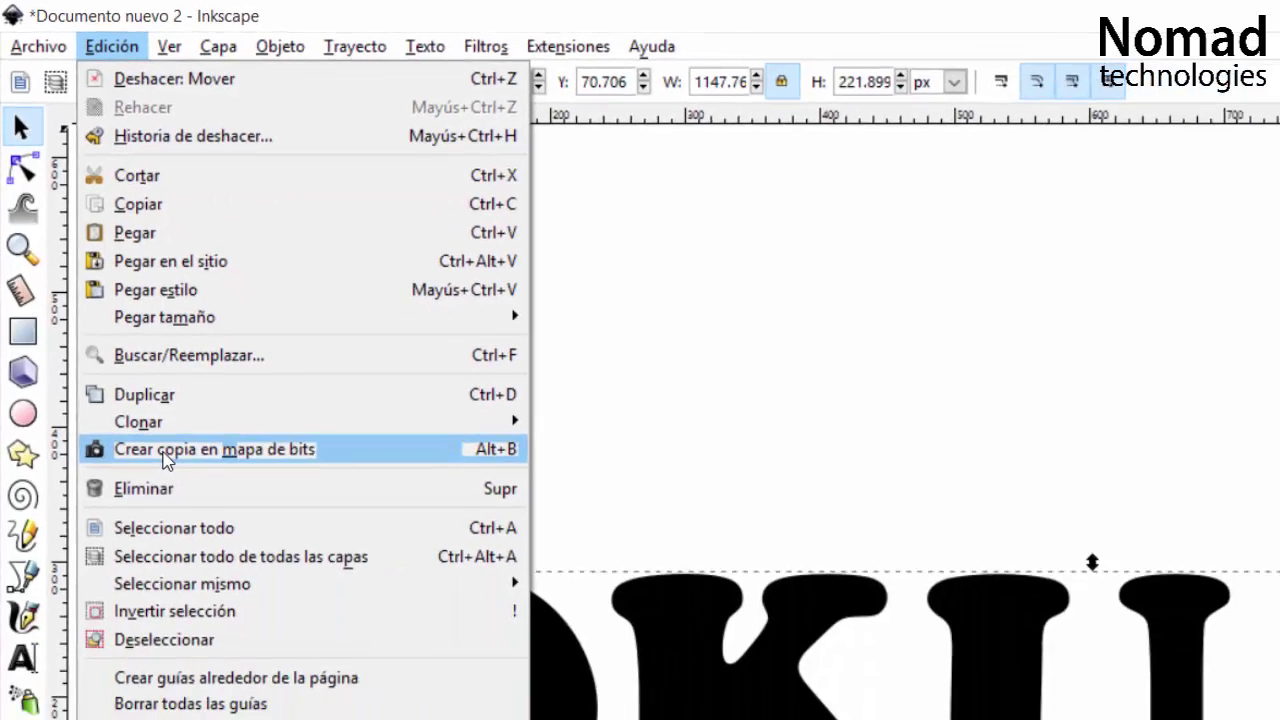
pyautogui.click(214, 592)
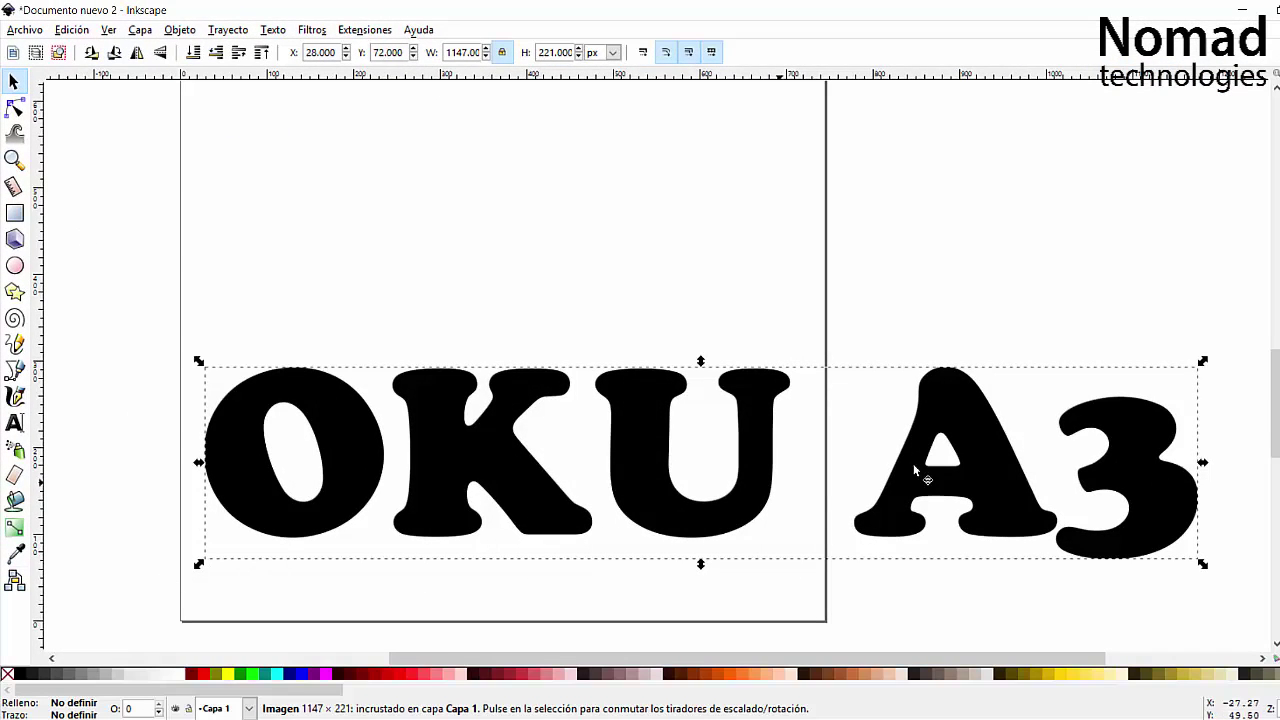
pyautogui.click(71, 29)
pyautogui.click(237, 12)
pyautogui.hotkey('ctrl', 'd')
pyautogui.moveTo(445, 440); pyautogui.dragTo(420, 215)
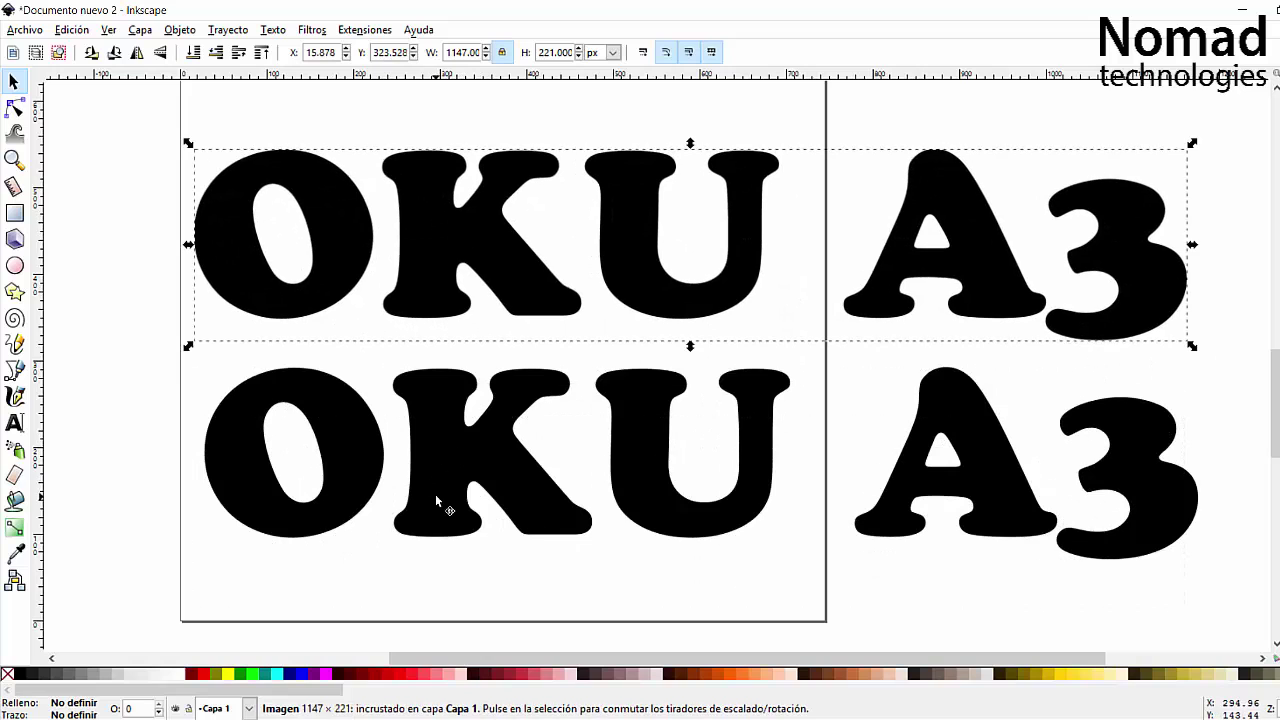
# Delete the original vector text beneath the bitmap copy.
pyautogui.click(467, 447)
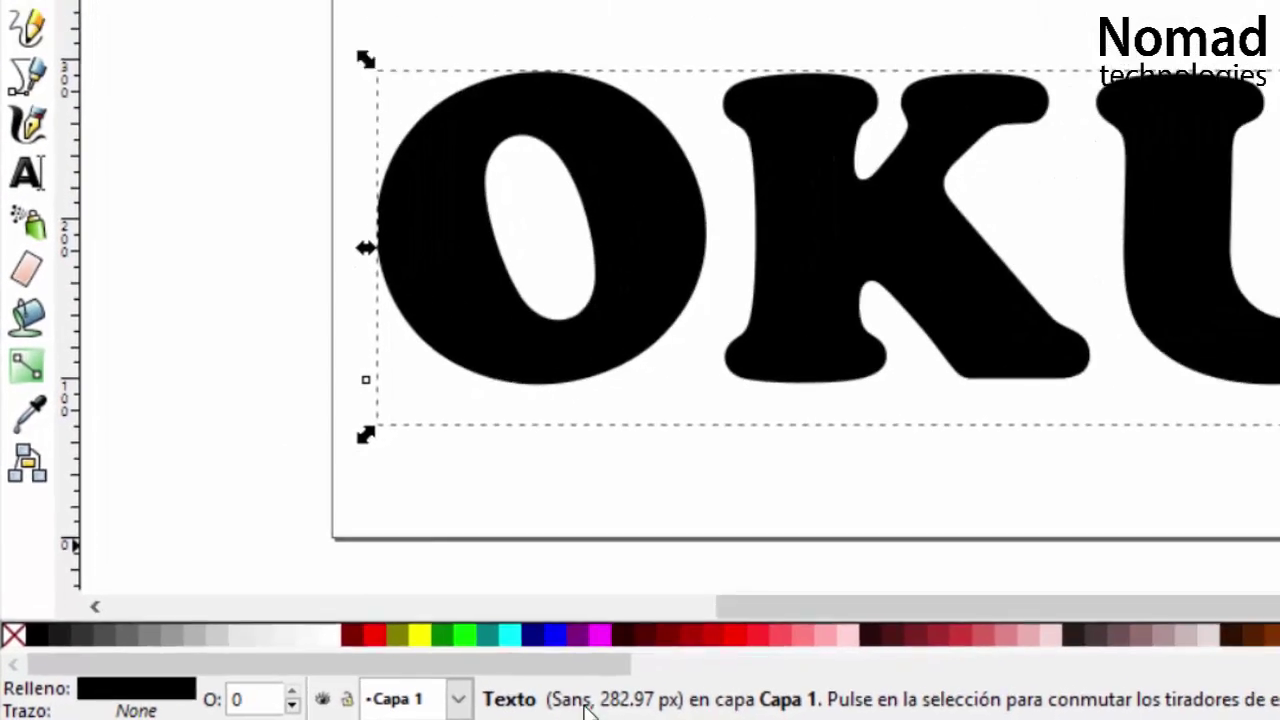
pyautogui.moveTo(820, 331); pyautogui.dragTo(838, 309)
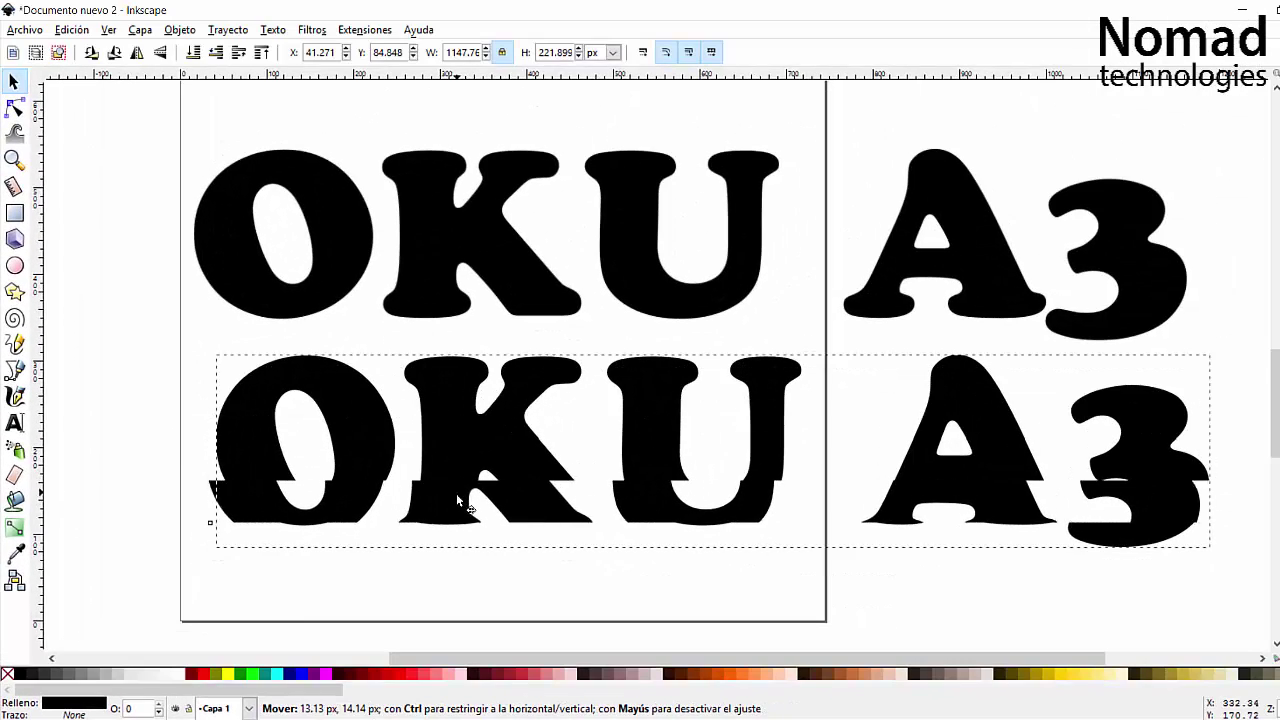
pyautogui.moveTo(457, 497); pyautogui.dragTo(365, 398)
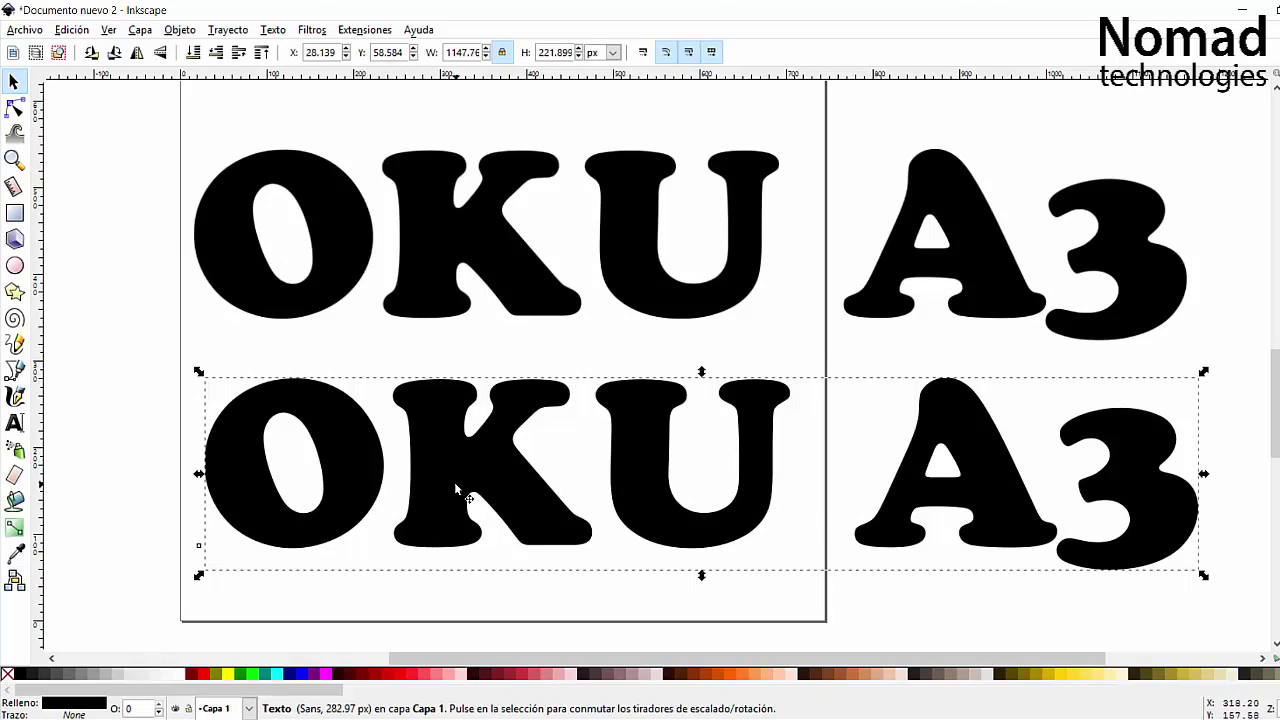
pyautogui.press('Delete')
# Move the bitmap down to the page's lower-left corner, at about X 7.8 px and Y 9.4 px.
pyautogui.click(363, 186)
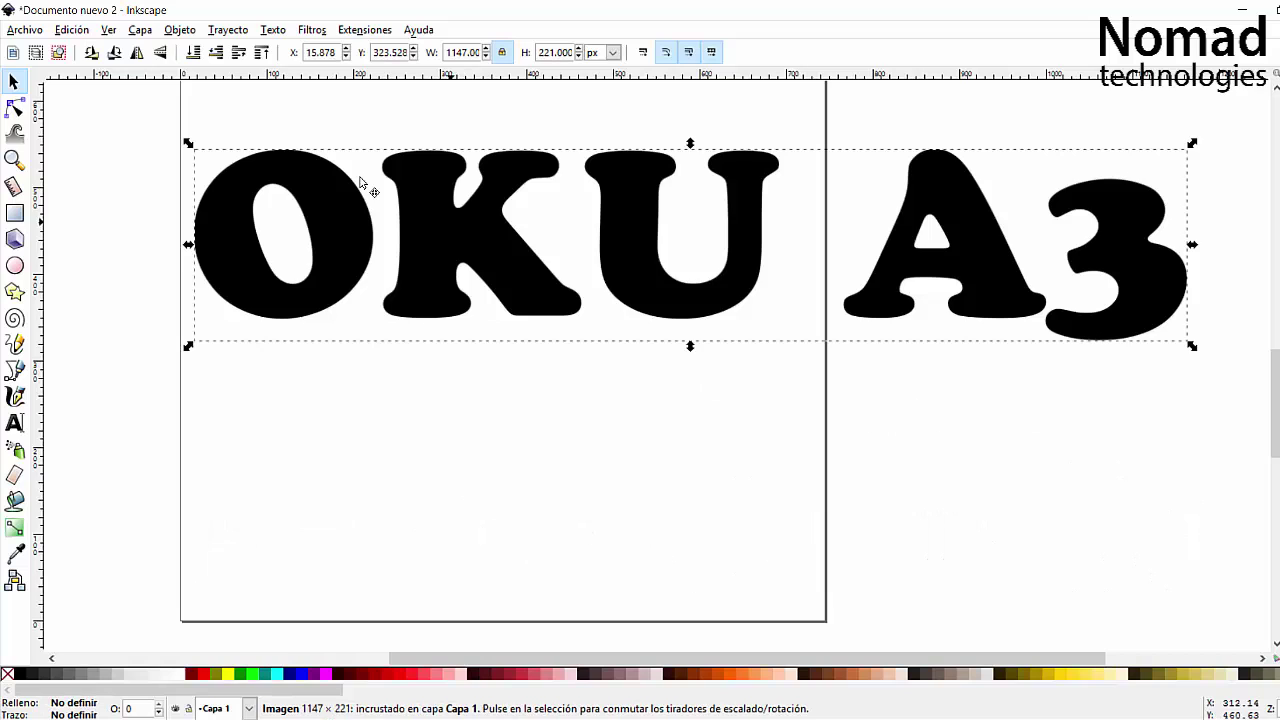
pyautogui.moveTo(457, 251); pyautogui.dragTo(471, 371)
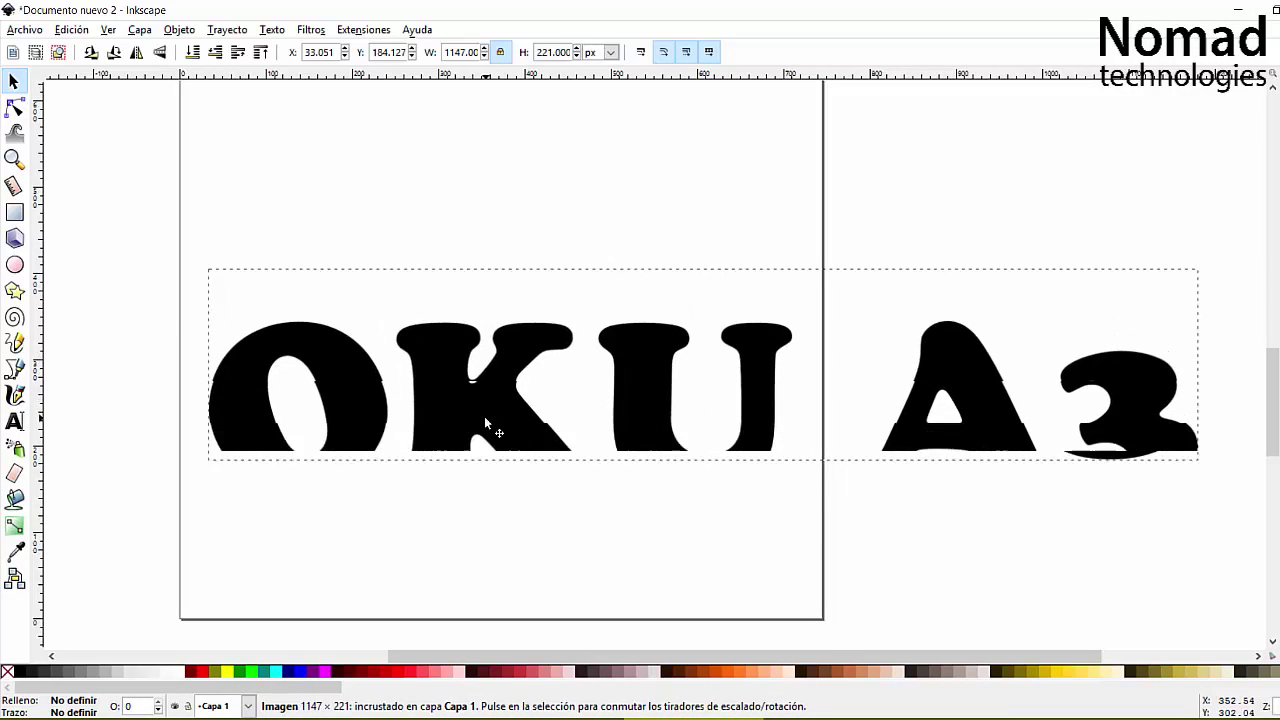
pyautogui.moveTo(484, 416); pyautogui.dragTo(479, 440)
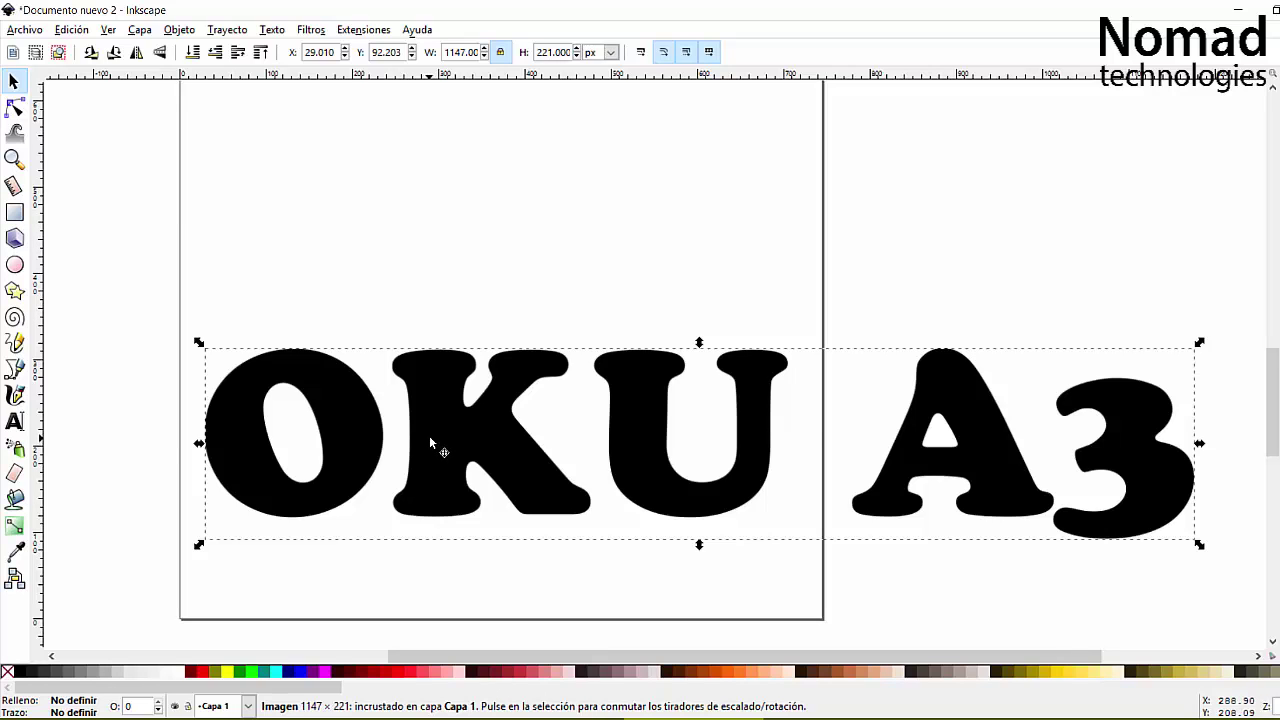
pyautogui.moveTo(429, 437); pyautogui.dragTo(411, 477)
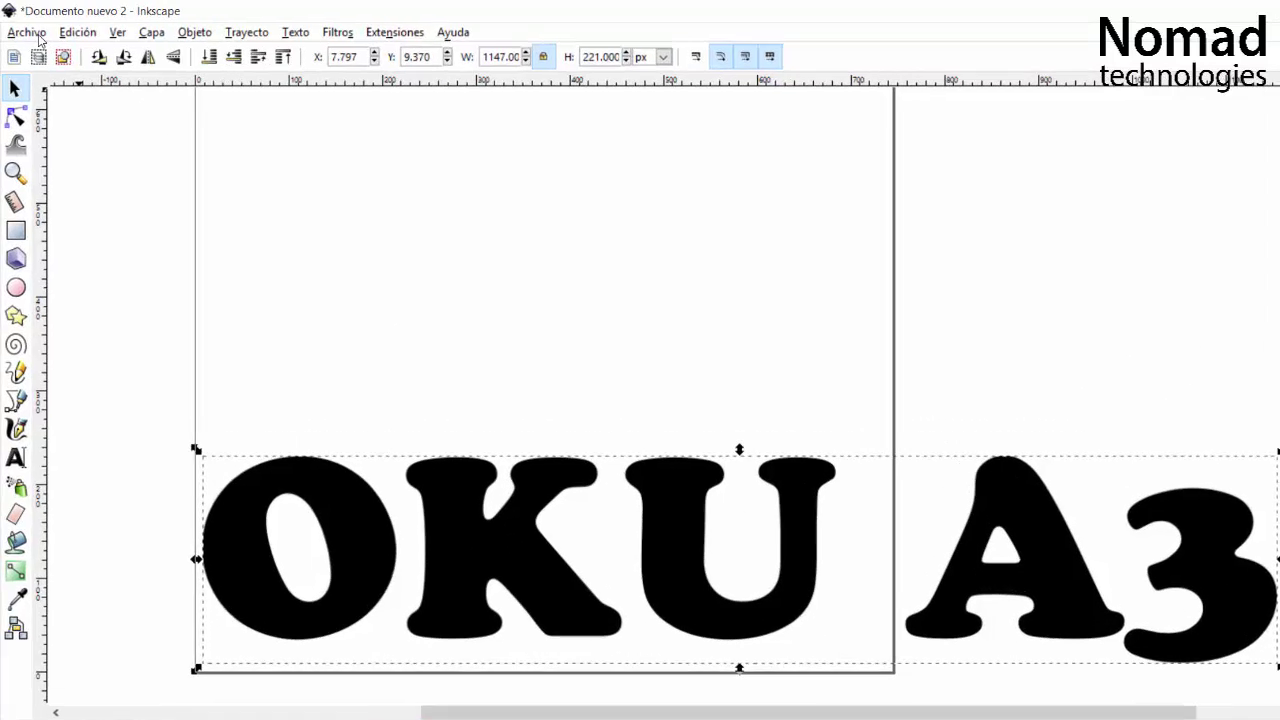
# Check the page size and unit settings in the document properties.
pyautogui.click(30, 30)
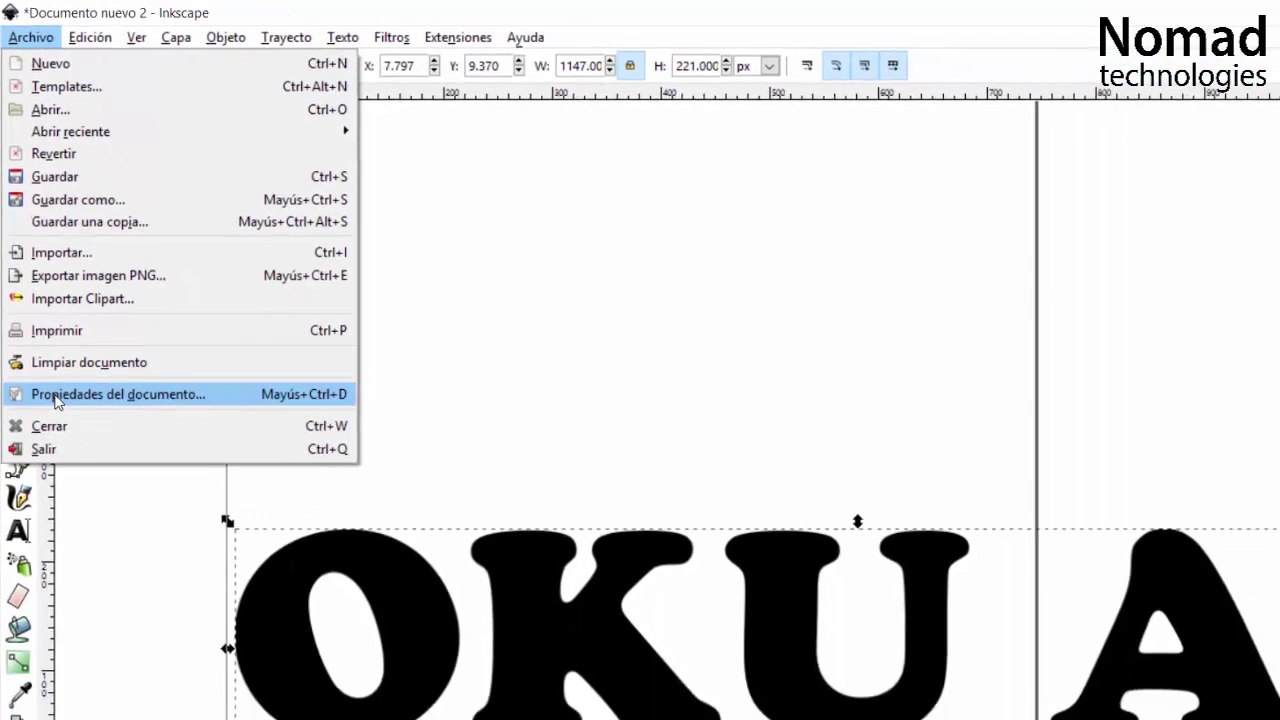
pyautogui.click(81, 583)
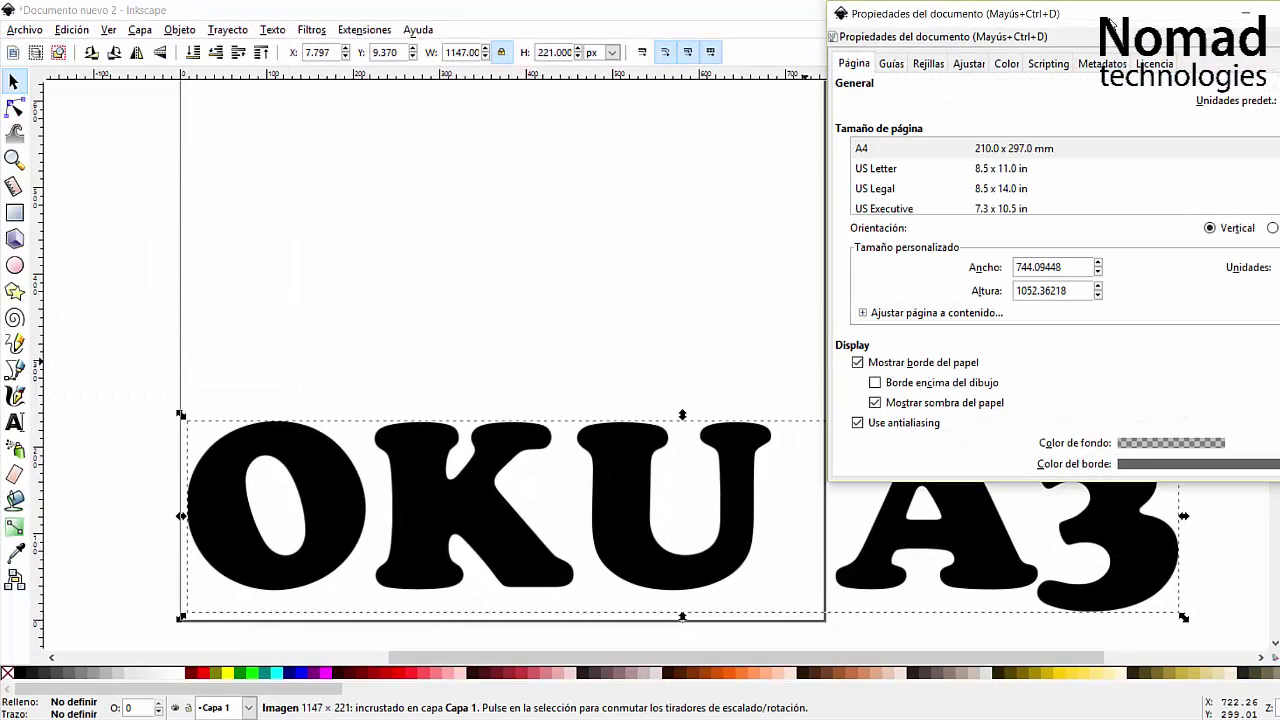
pyautogui.moveTo(1110, 16); pyautogui.dragTo(582, 89)
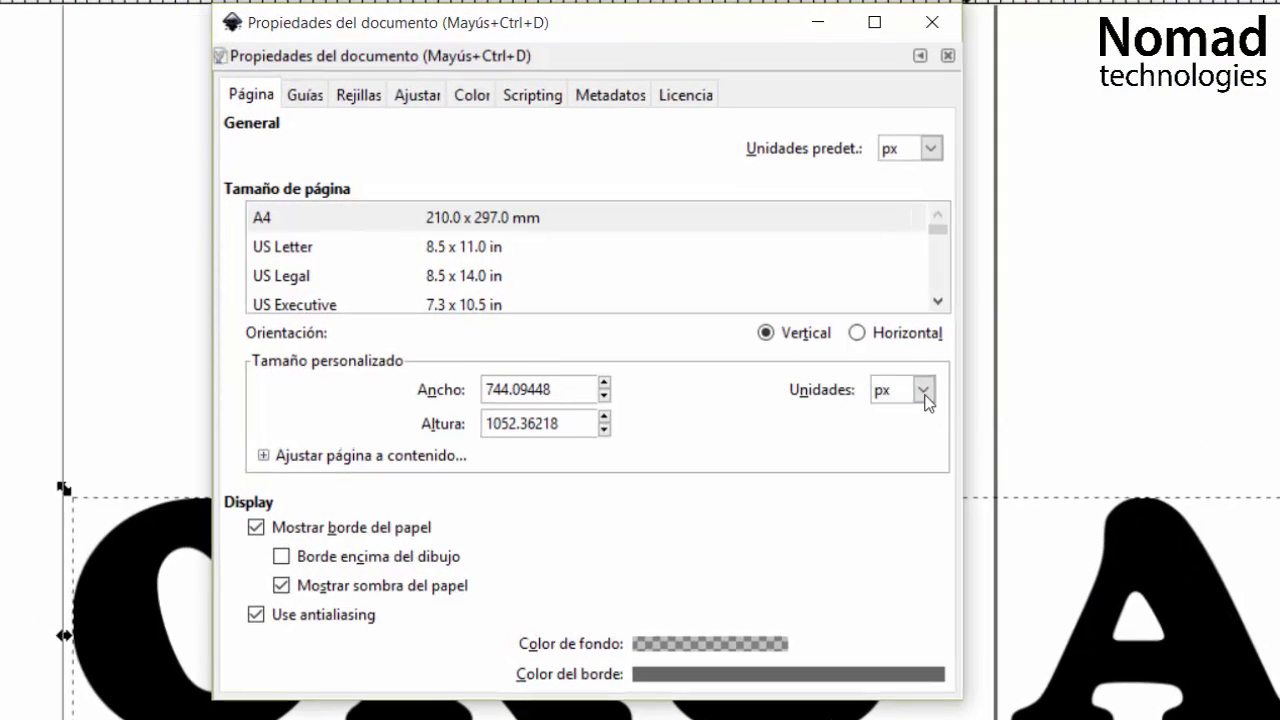
pyautogui.click(924, 392)
pyautogui.click(932, 22)
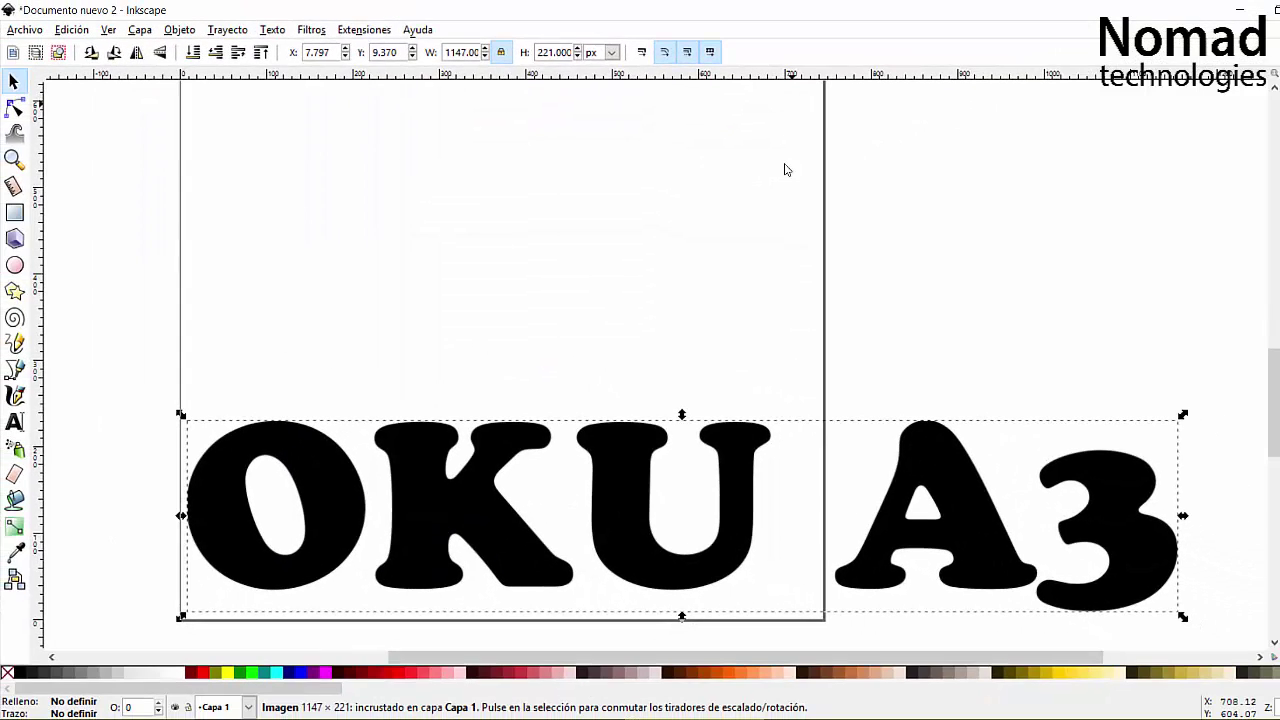
# Shrink the bitmap proportionally to about 544 by 105 px and move it to about X 28 px, Y 60 px.
pyautogui.moveTo(1170, 425); pyautogui.dragTo(520, 360)
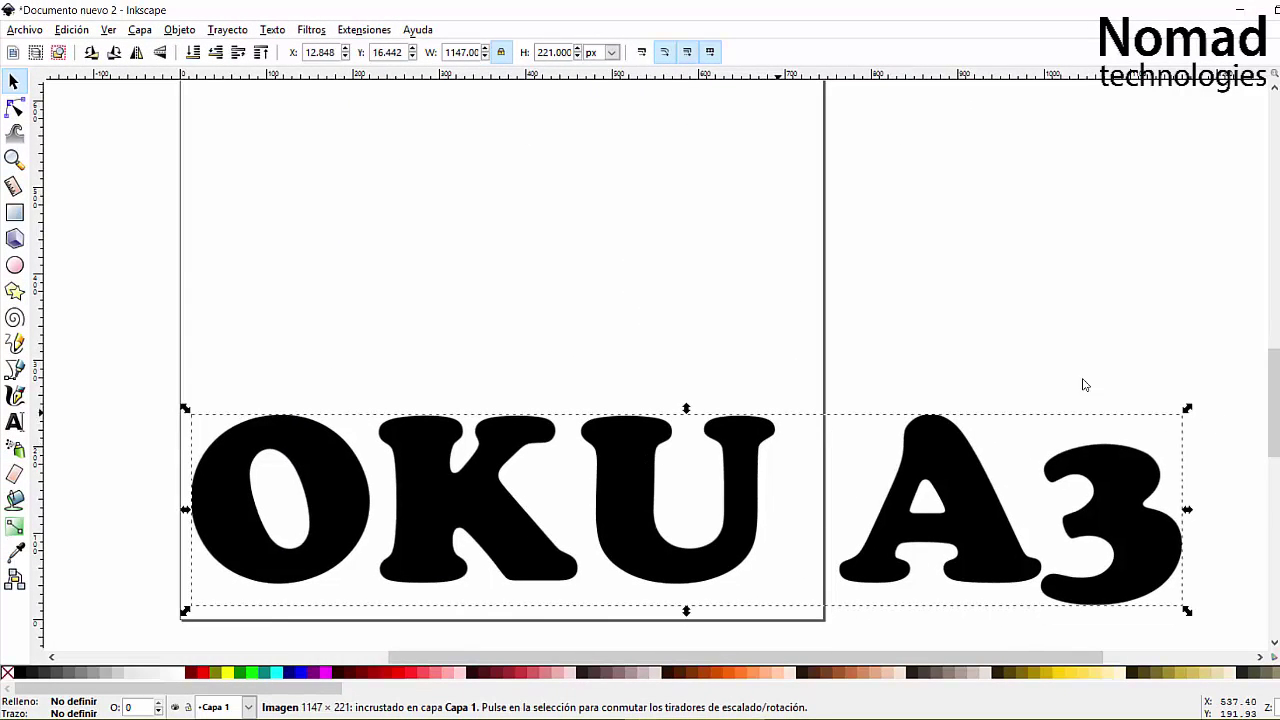
pyautogui.moveTo(1187, 409); pyautogui.dragTo(770, 483)
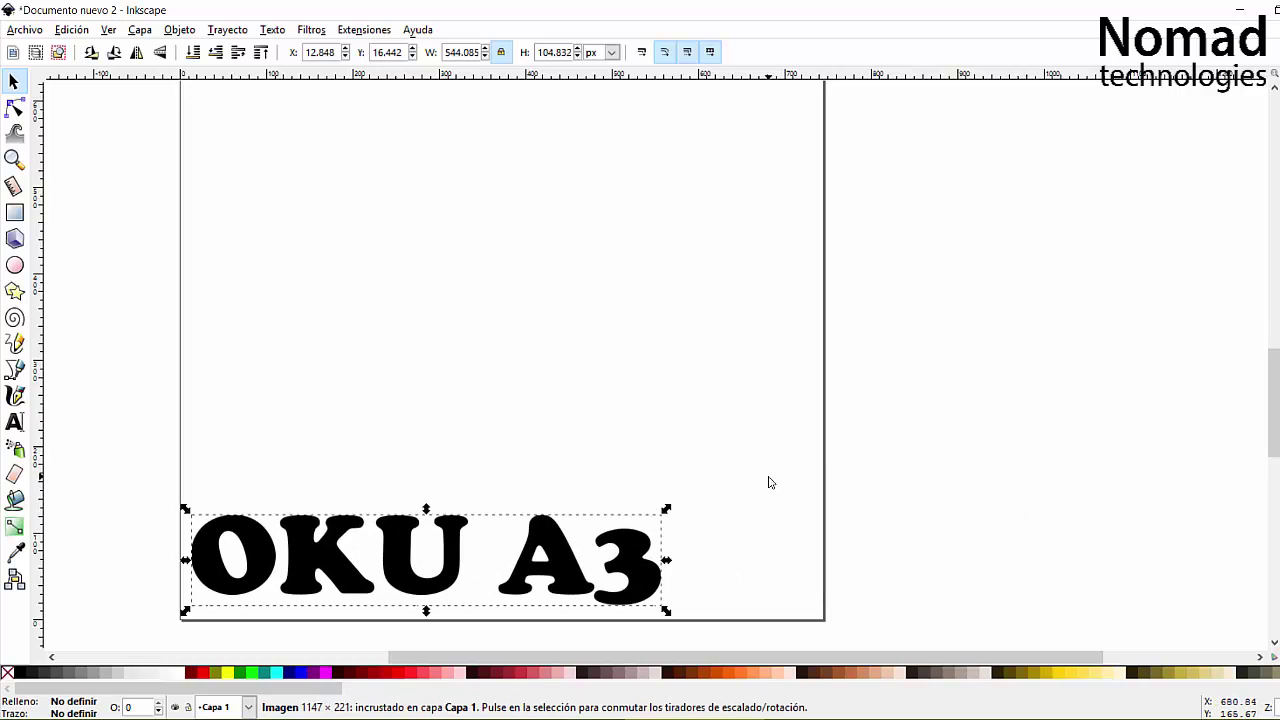
pyautogui.moveTo(561, 559); pyautogui.dragTo(580, 512)
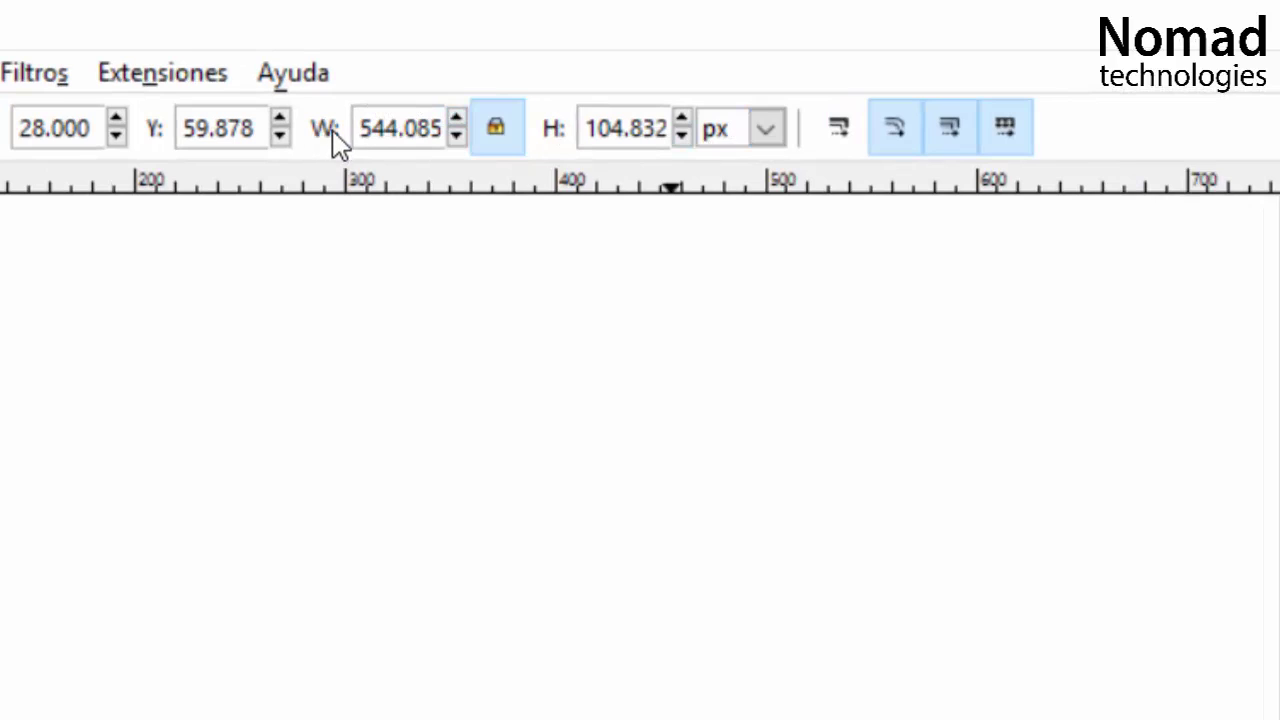
# Switch the unit for the selection's position and size values to millimetres.
pyautogui.click(766, 133)
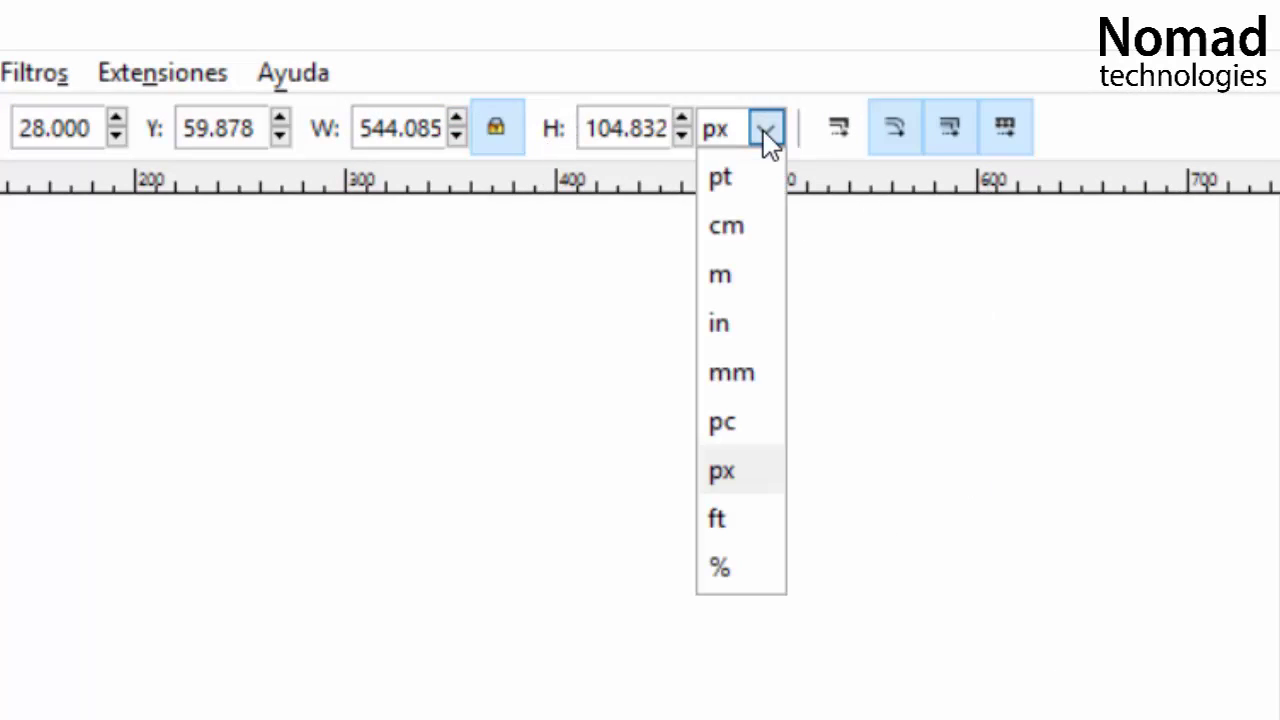
pyautogui.click(768, 140)
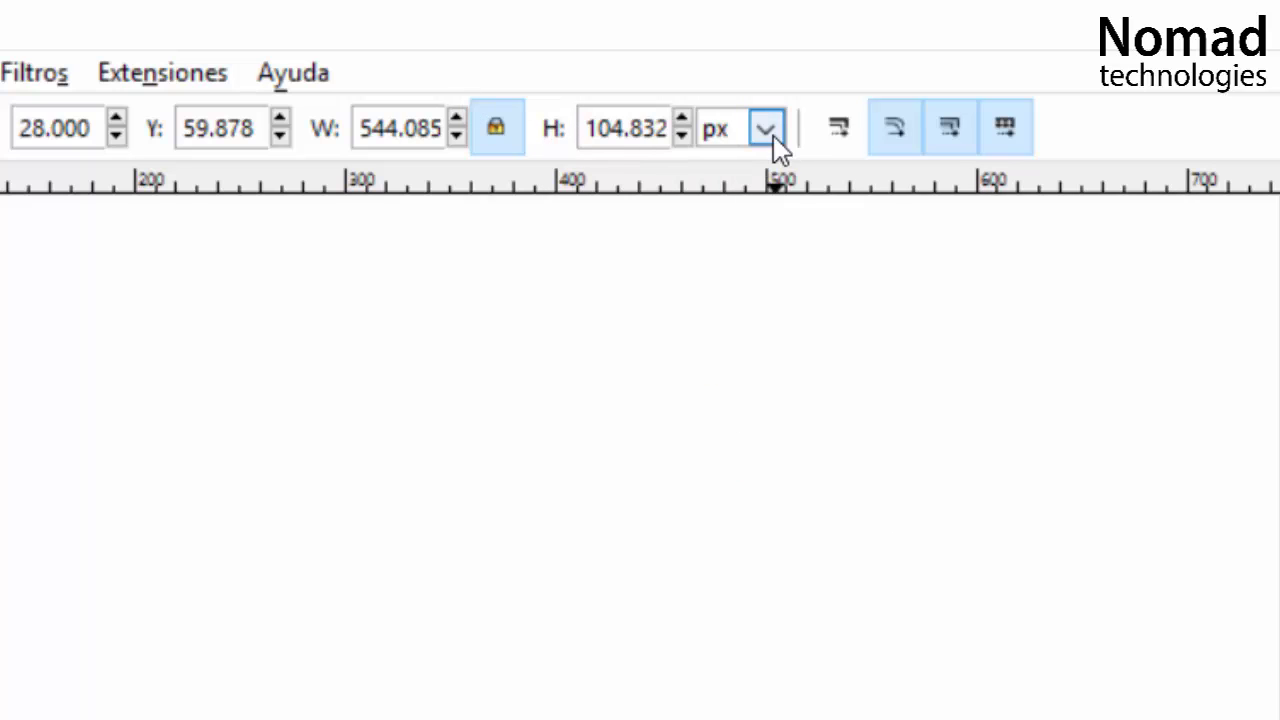
pyautogui.click(768, 138)
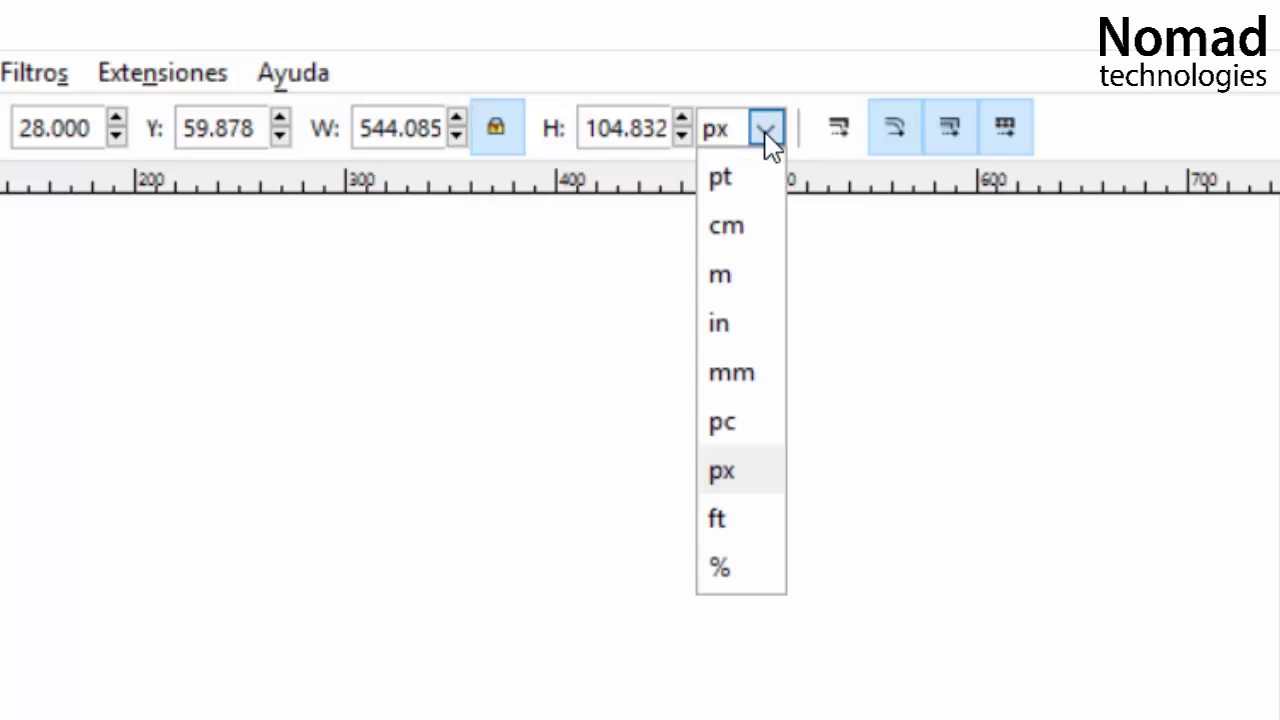
pyautogui.click(735, 390)
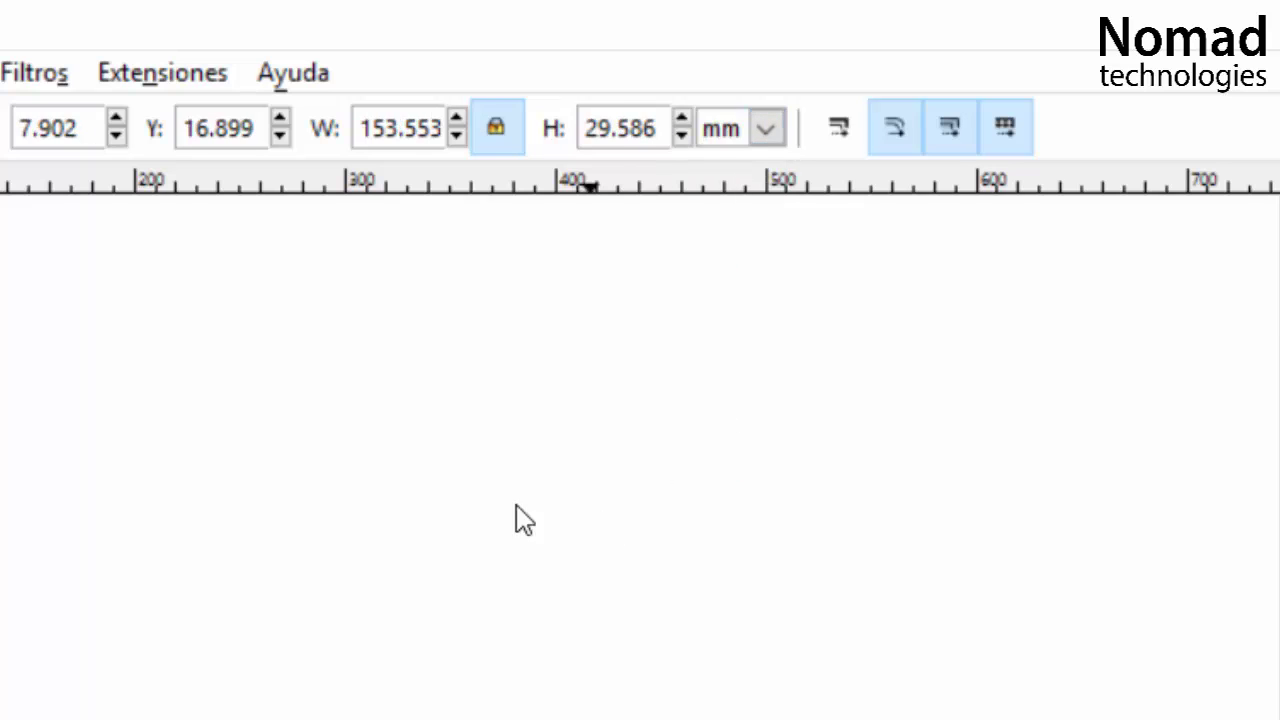
# Set the bitmap's width to 100 mm with the width-to-height ratio locked.
pyautogui.click(496, 128)
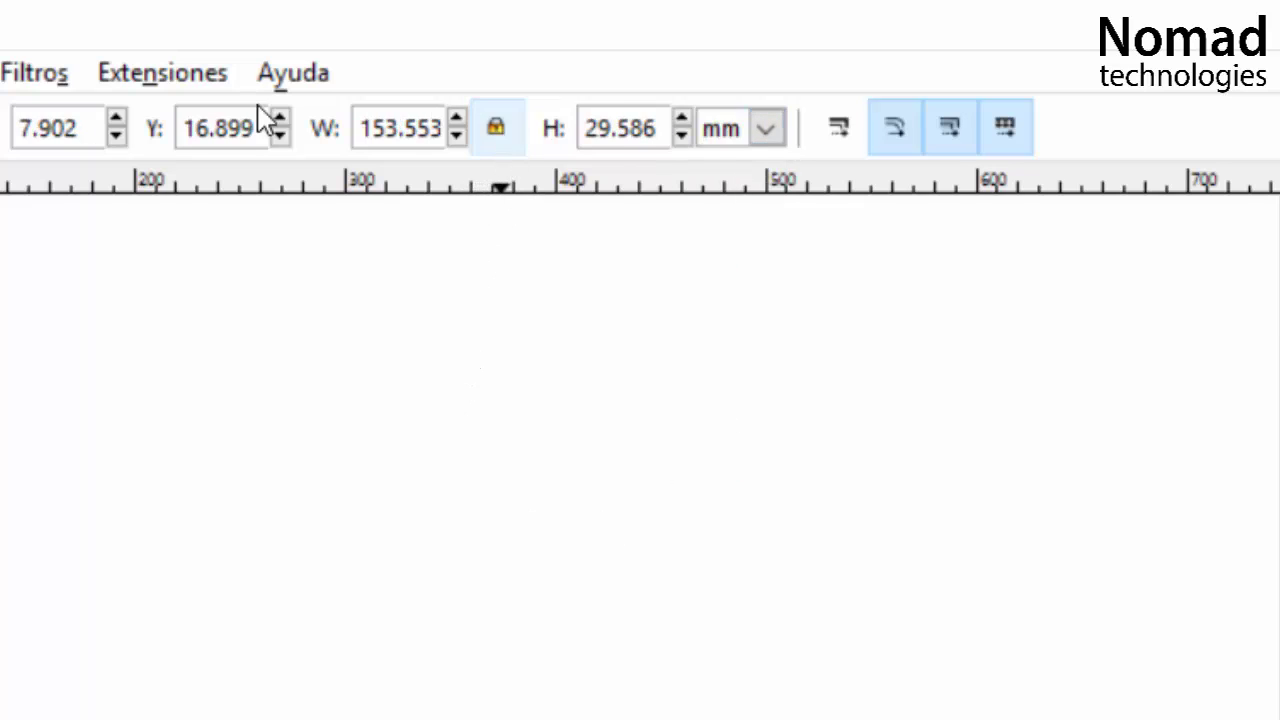
pyautogui.click(514, 138)
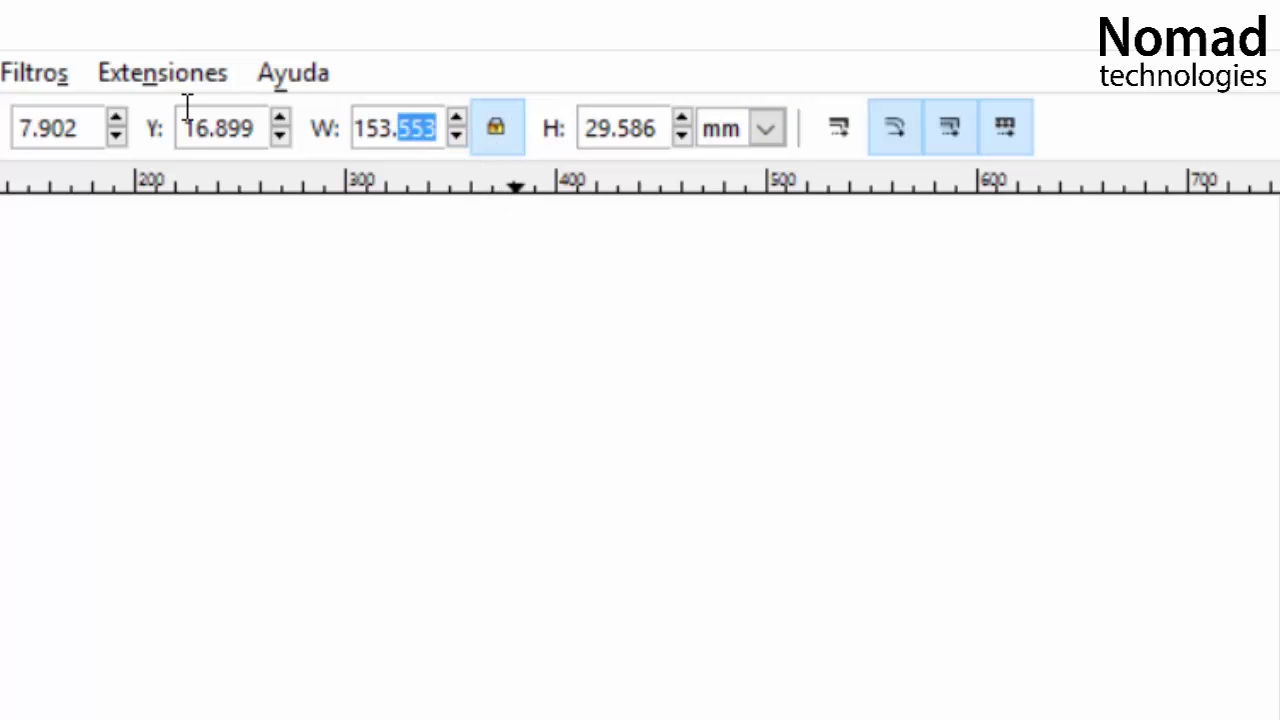
pyautogui.tripleClick(422, 126)
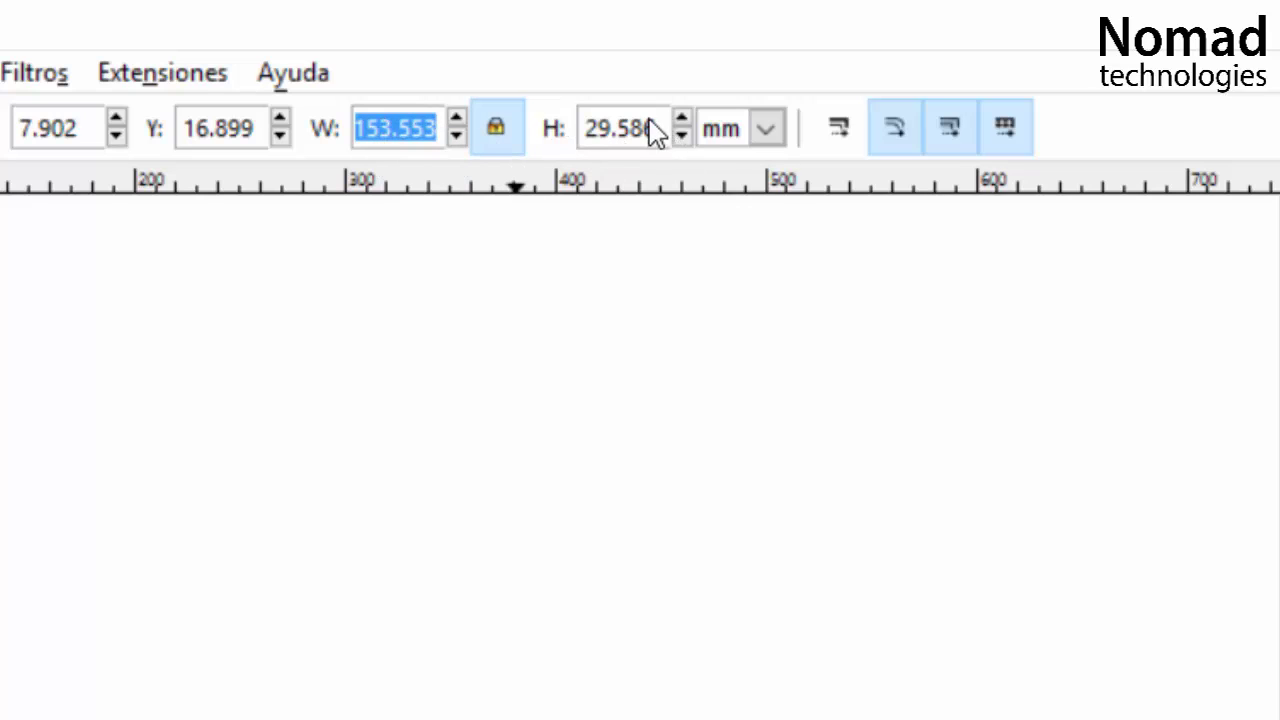
pyautogui.click(490, 138)
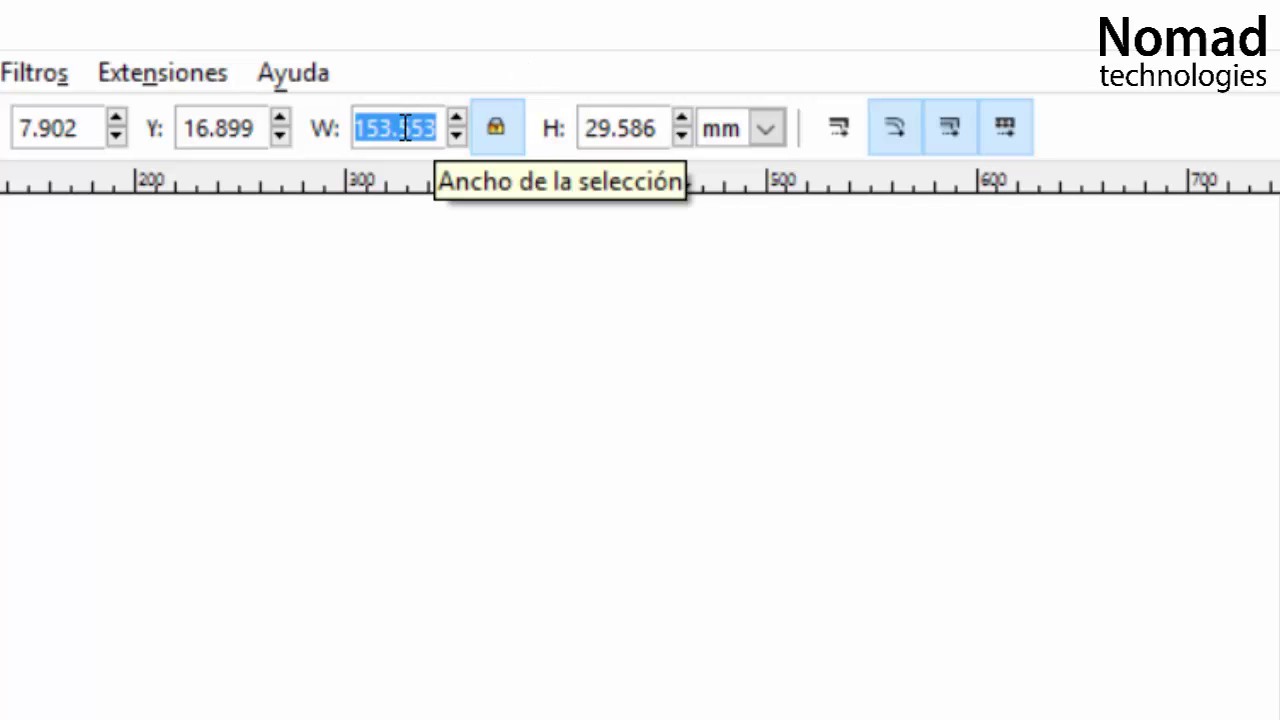
pyautogui.write('100')
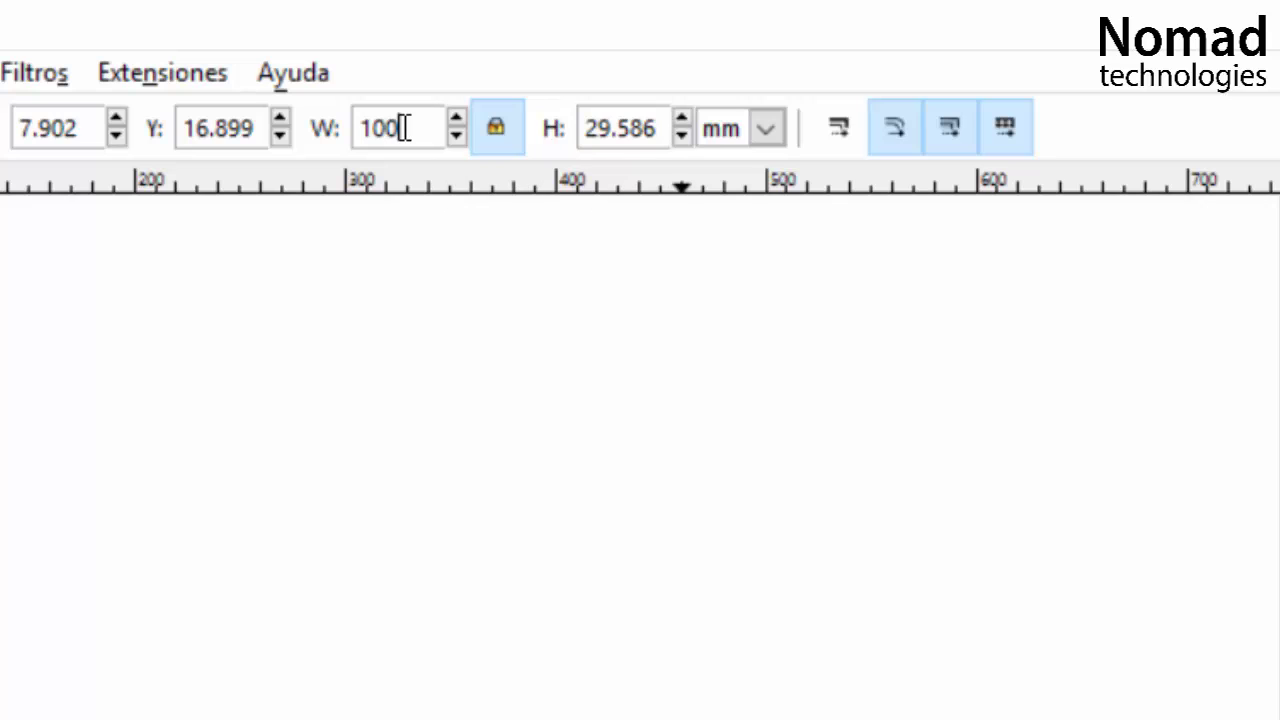
pyautogui.press('Return')
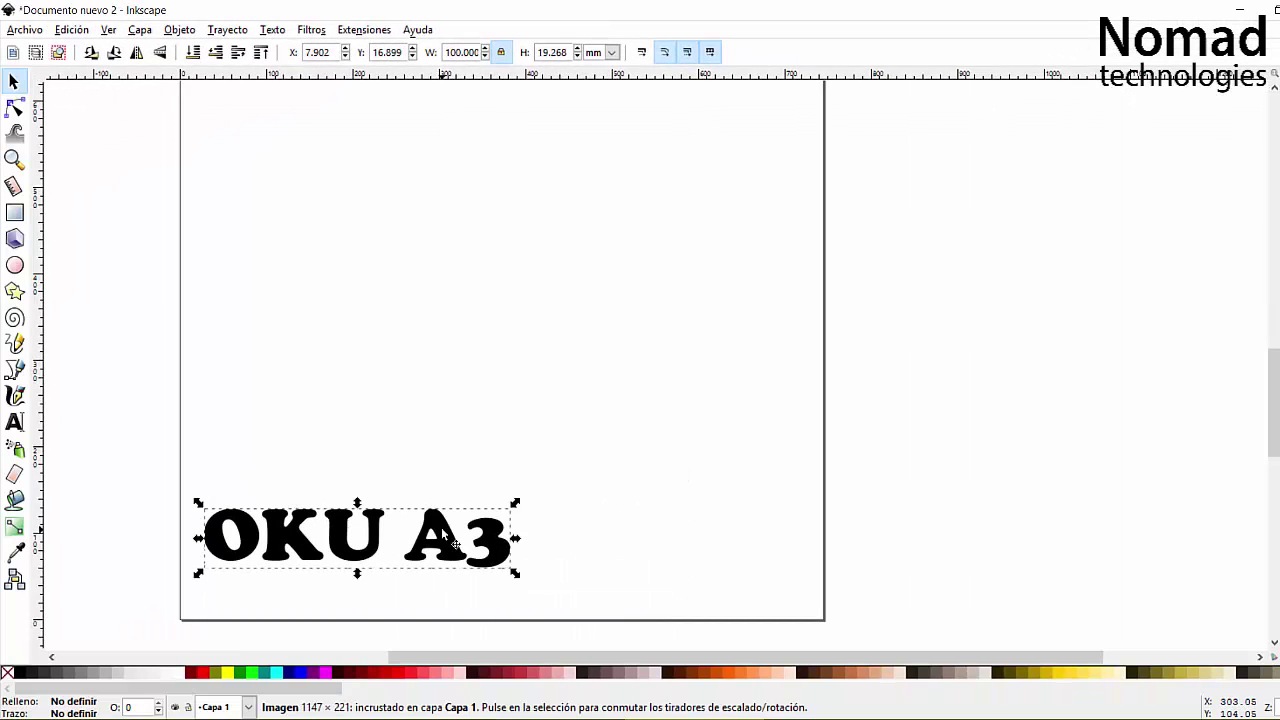
# Move the bitmap into the page's lower-left corner, at about X 1.3 mm and Y 1.8 mm.
pyautogui.moveTo(441, 527); pyautogui.dragTo(442, 554)
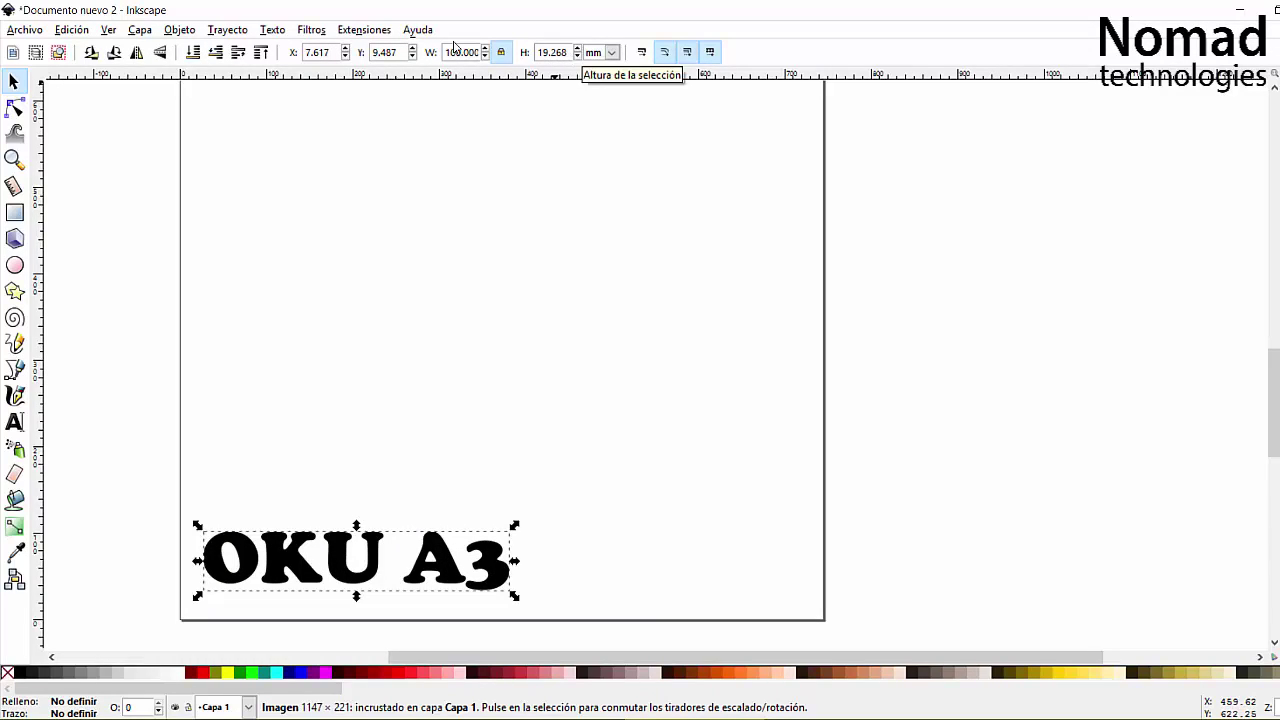
pyautogui.moveTo(567, 52); pyautogui.dragTo(541, 57)
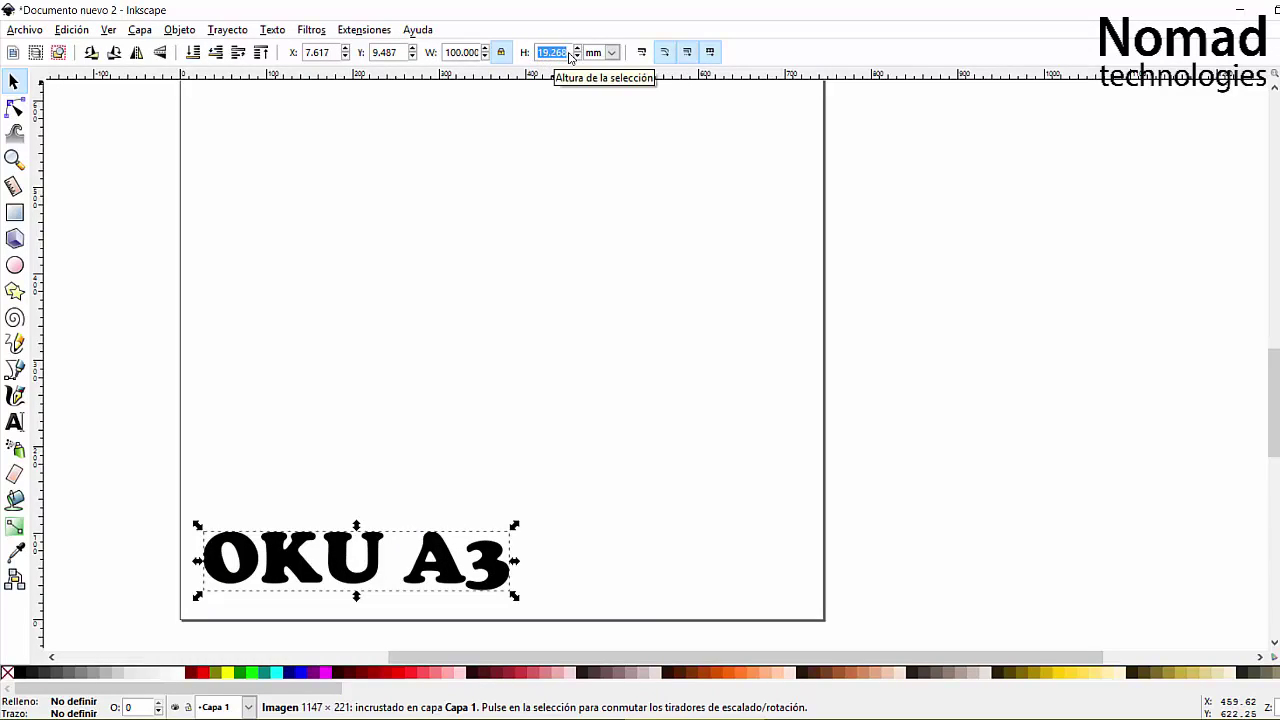
pyautogui.click(569, 55)
pyautogui.moveTo(380, 565); pyautogui.dragTo(350, 477)
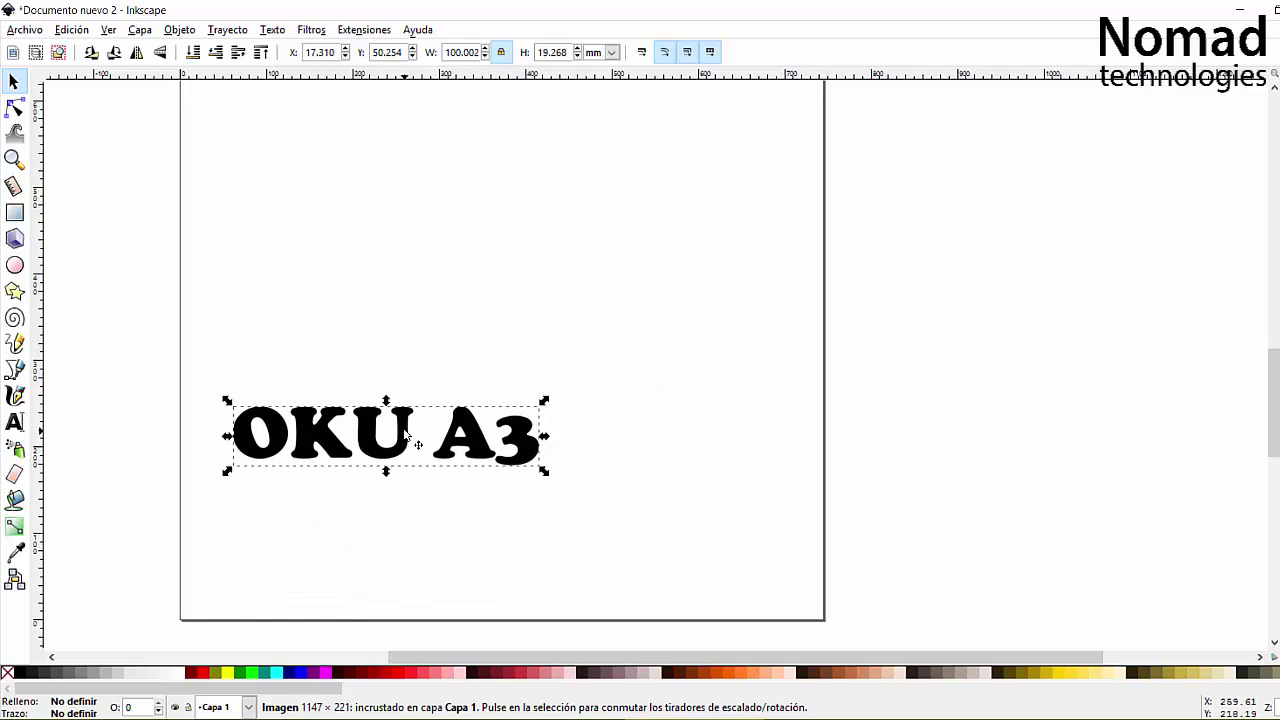
pyautogui.moveTo(404, 441); pyautogui.dragTo(356, 585)
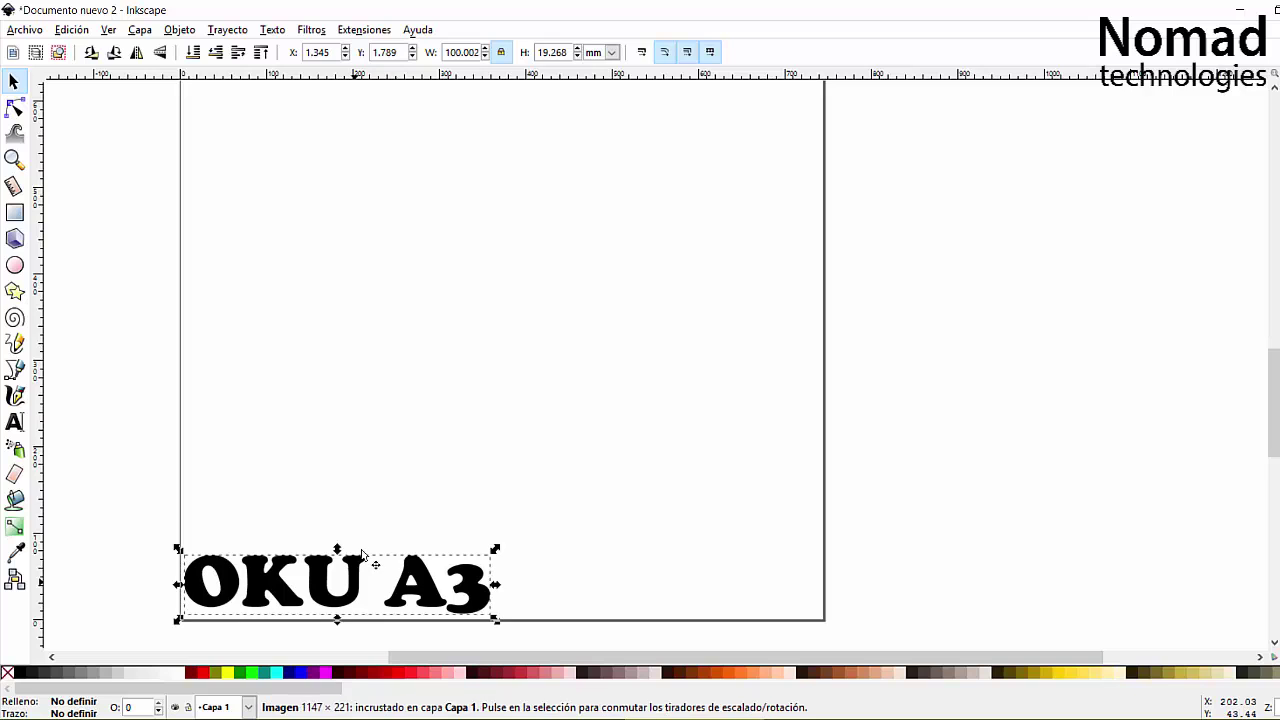
# Open the Láser OKU raster G-code generator for the bitmap and set the output file name to Texto.
pyautogui.click(364, 29)
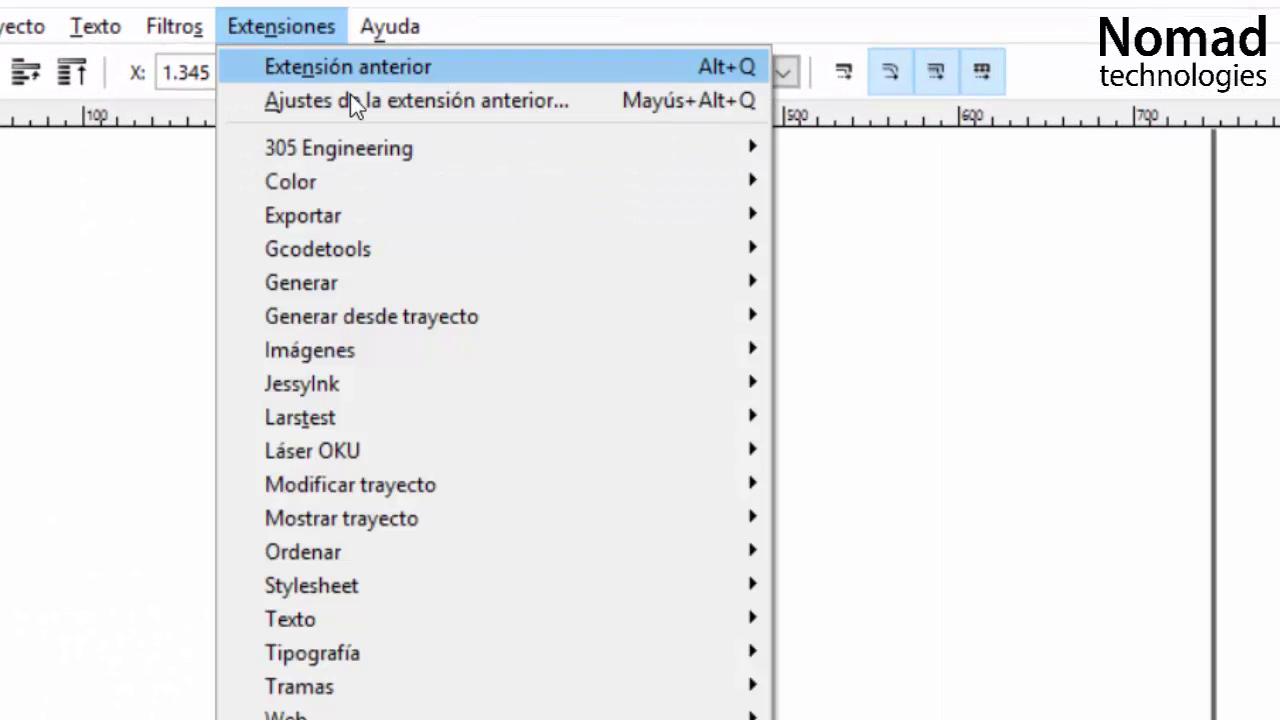
pyautogui.moveTo(605, 455)
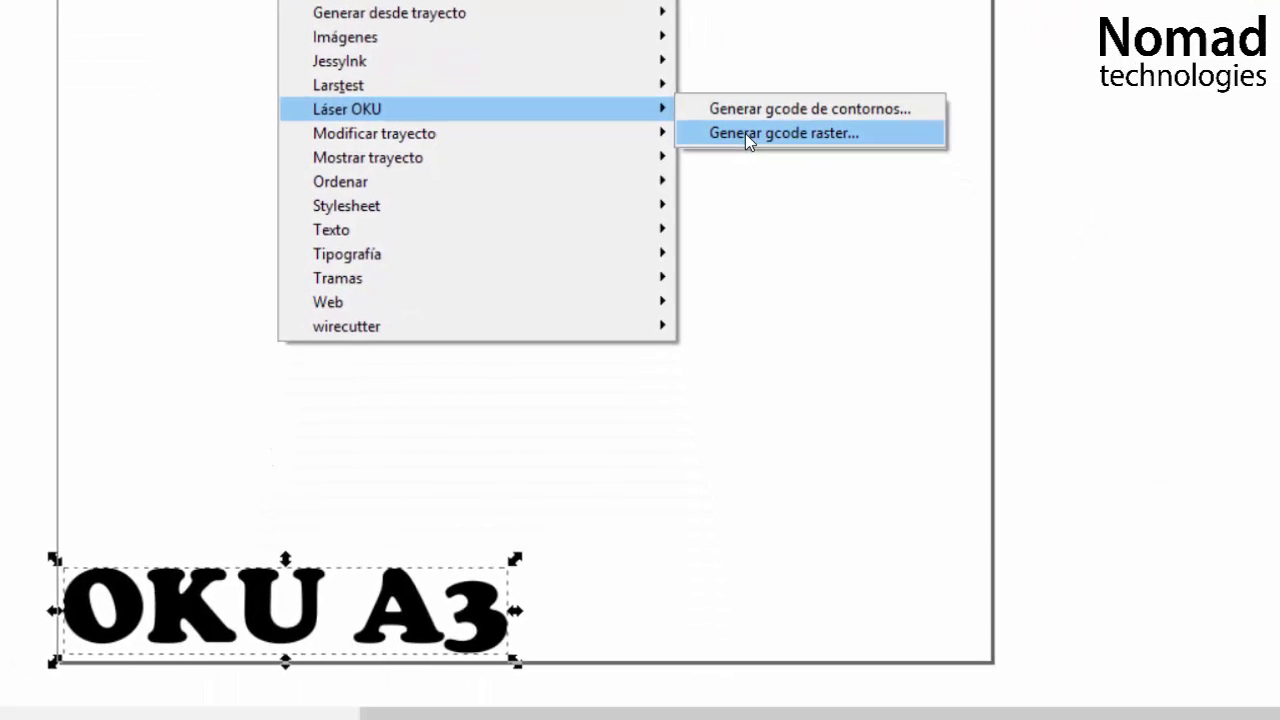
pyautogui.click(868, 484)
pyautogui.moveTo(781, 110); pyautogui.dragTo(610, 60)
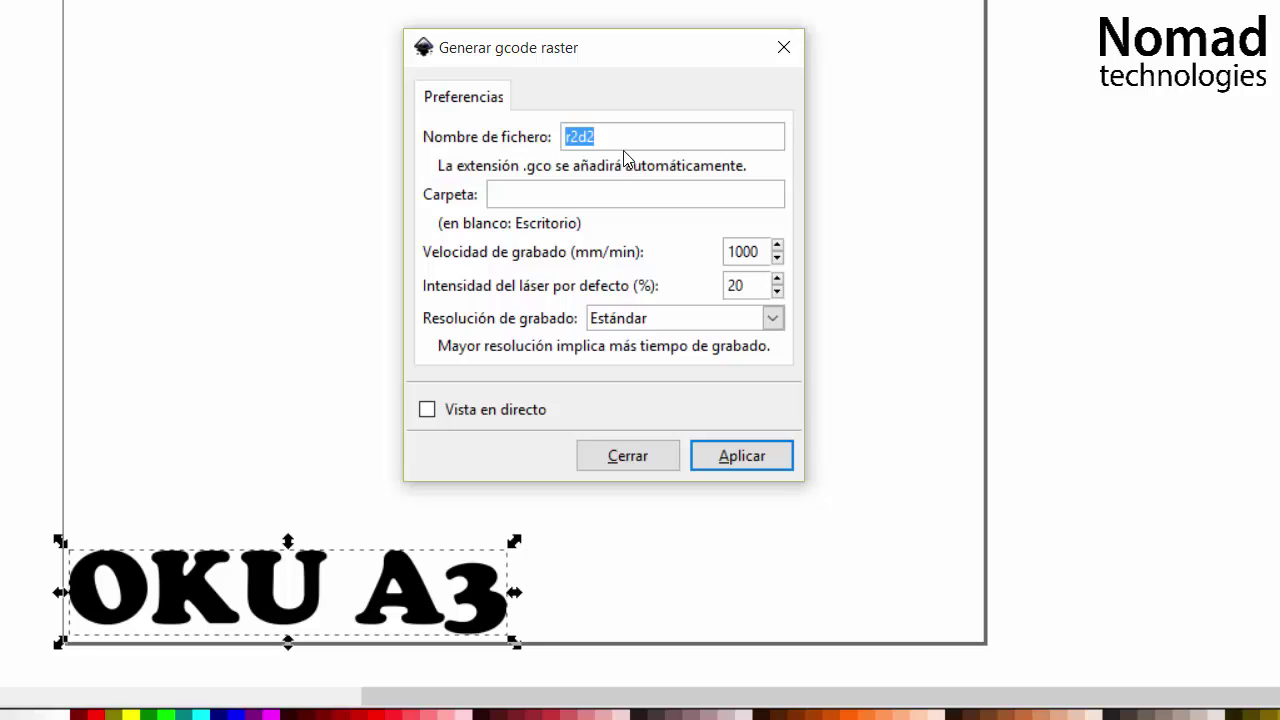
pyautogui.write('Texto')
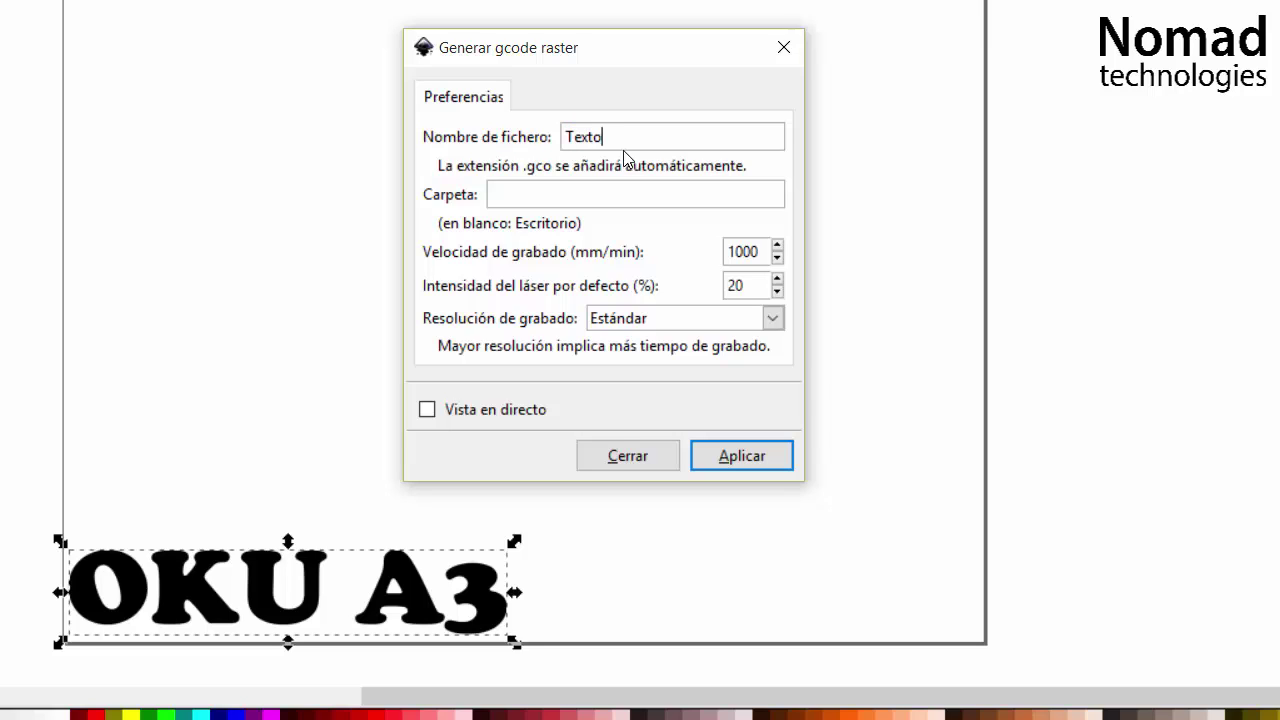